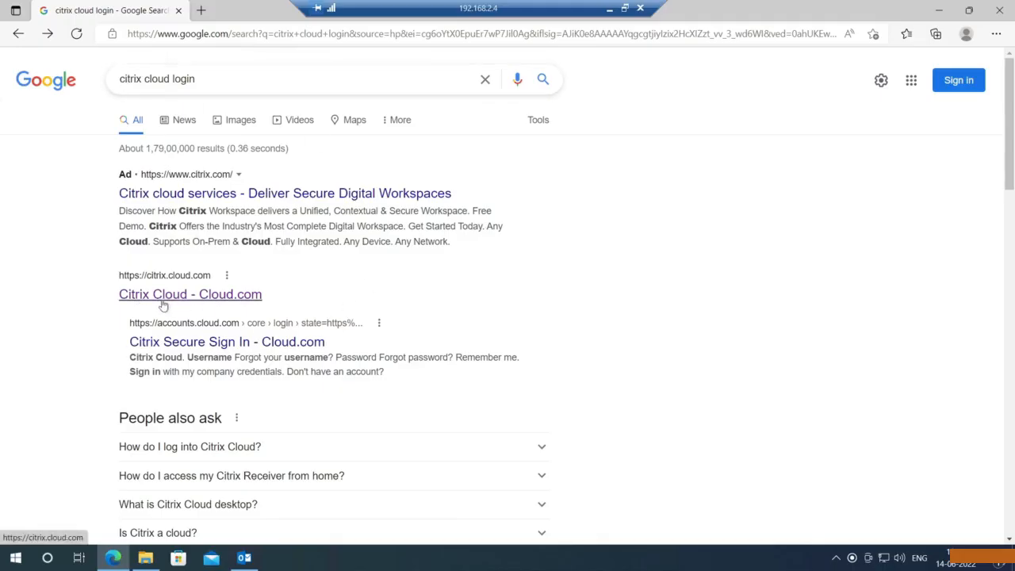
- Open the Citrix Cloud sign-in page from the 'Citrix Cloud - Cloud.com' search result
click(242, 302)
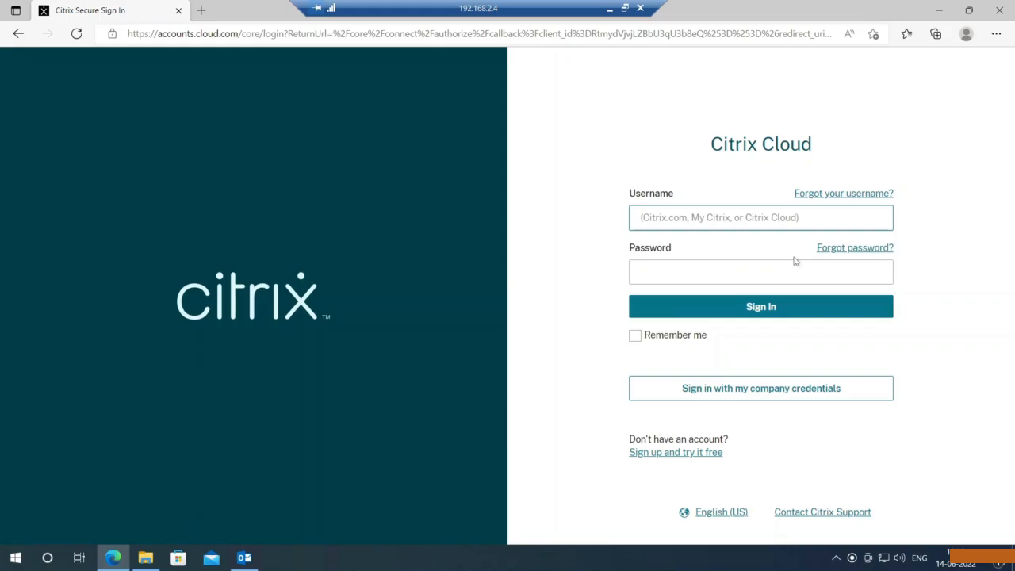
- Open the free sign-up form and enter the business email and last name
click(678, 457)
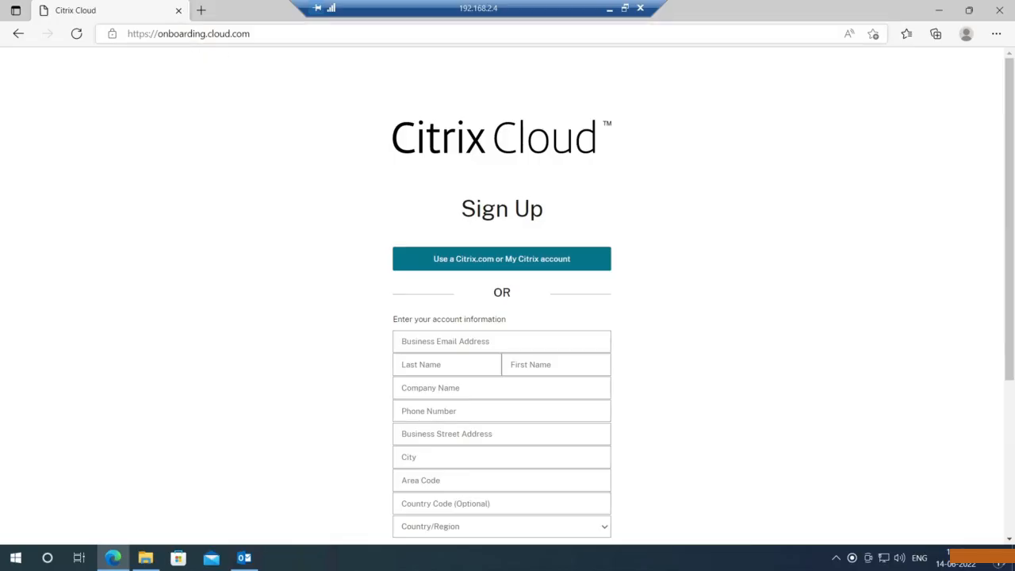
scroll(655, 141, down, 1)
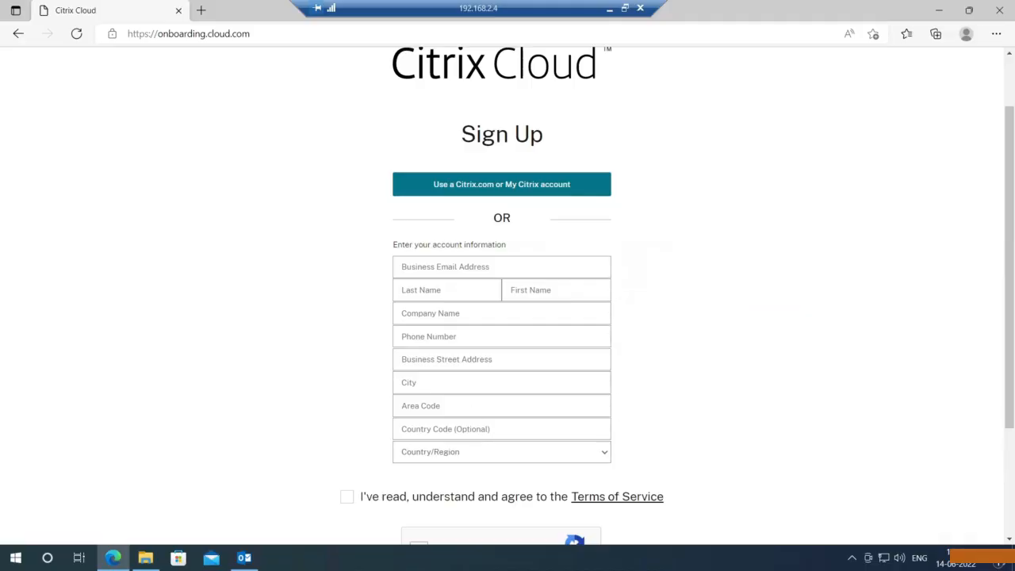
click(501, 267)
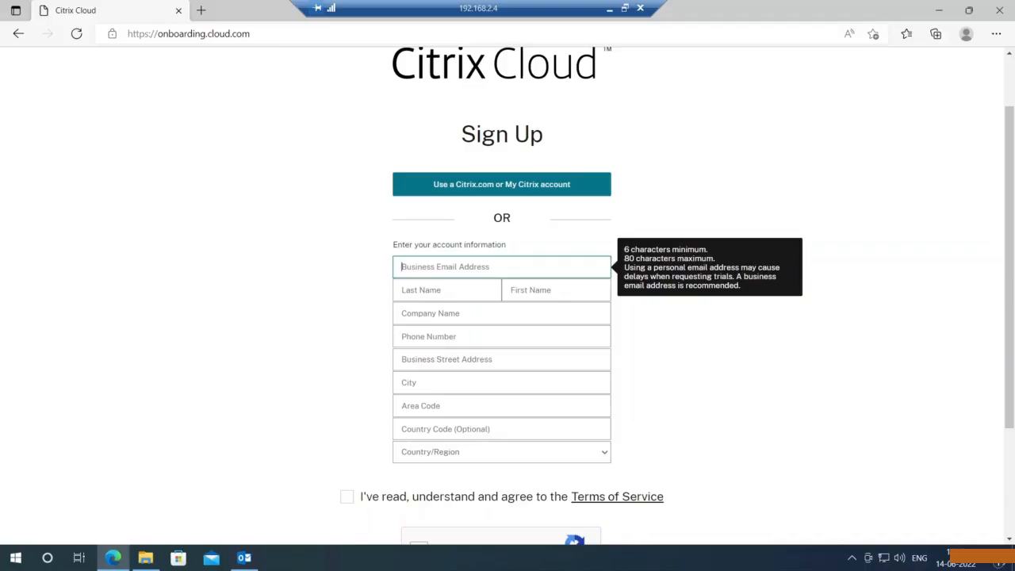
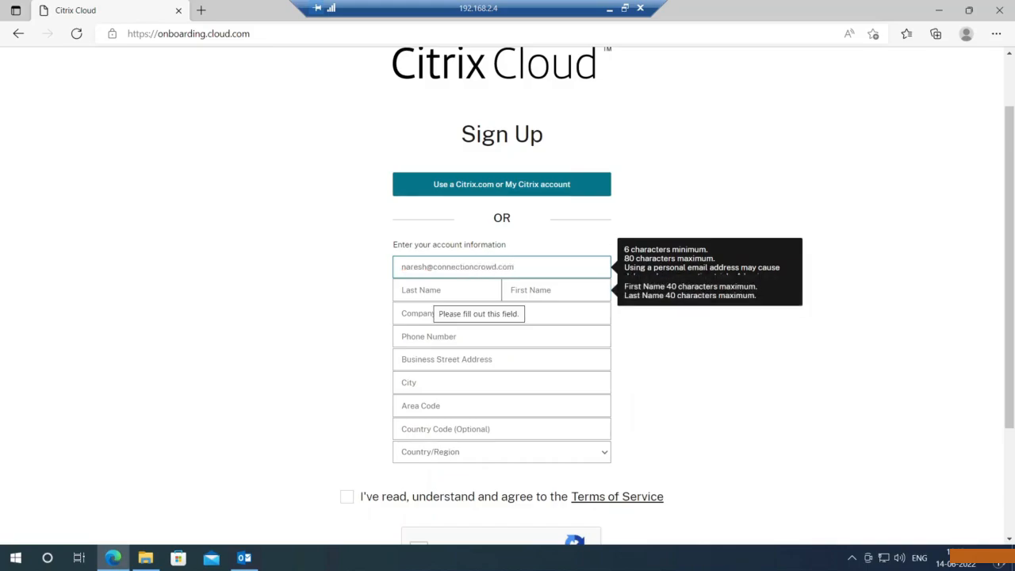
click(433, 291)
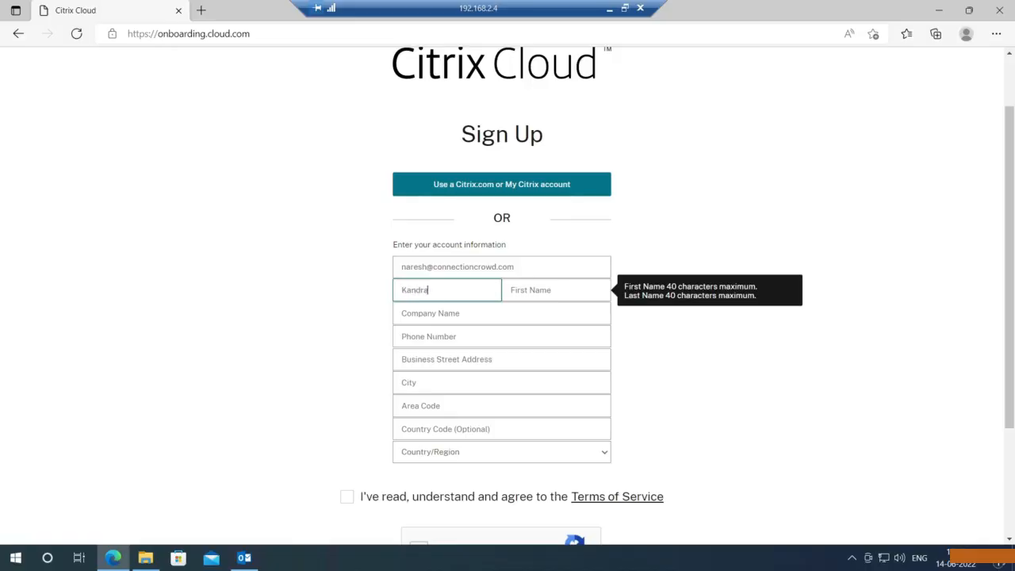
- Fill in the first name, company name 'Valeo IT' and the phone number
key(Tab)
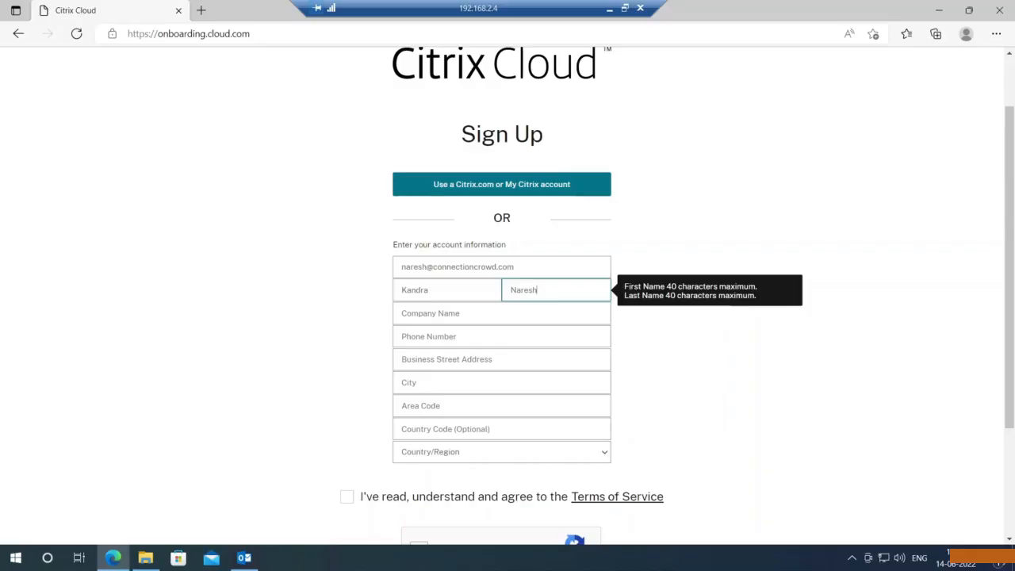
key(Tab)
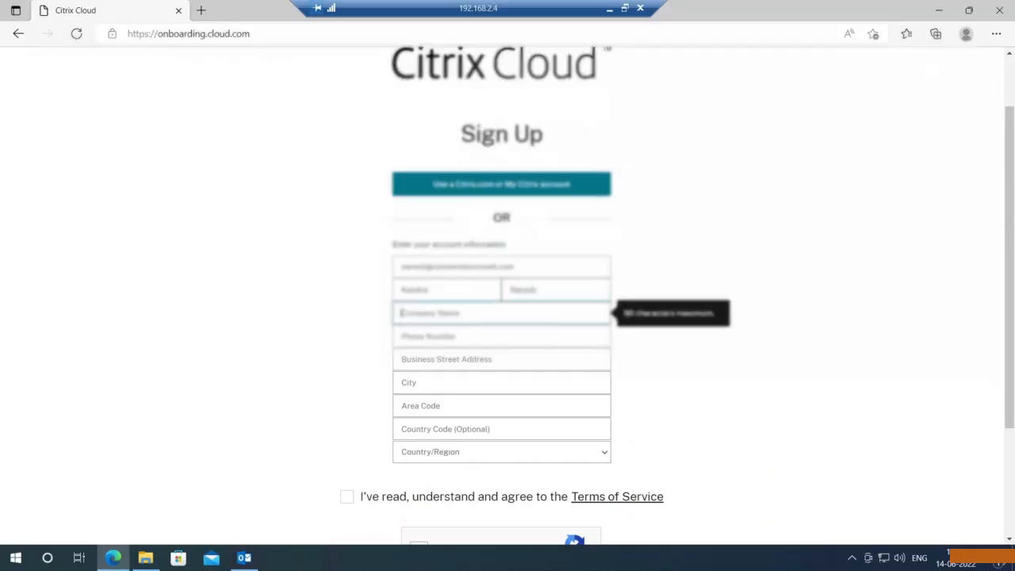
text(Valeo IT)
key(Tab)
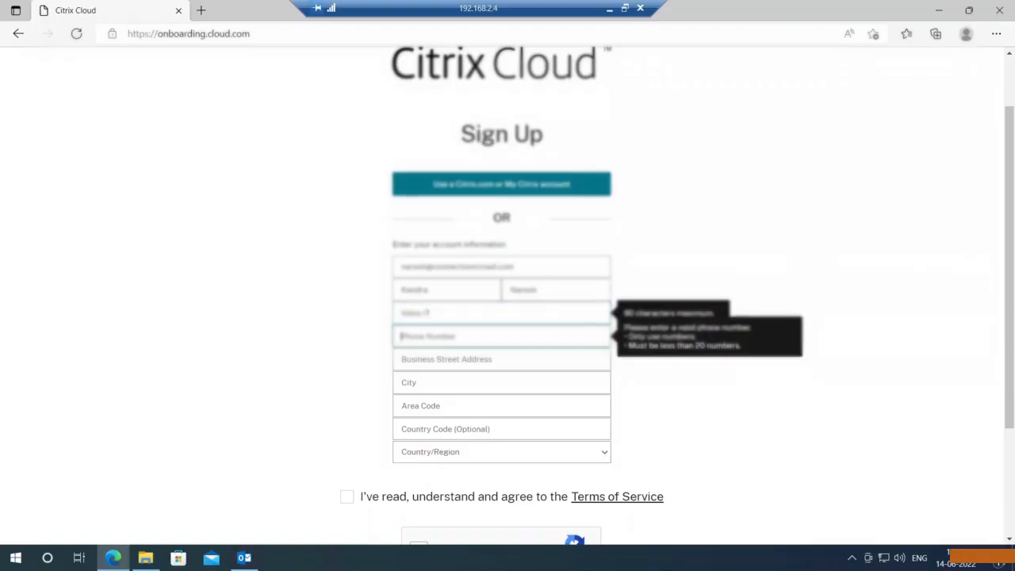
text(02000000)
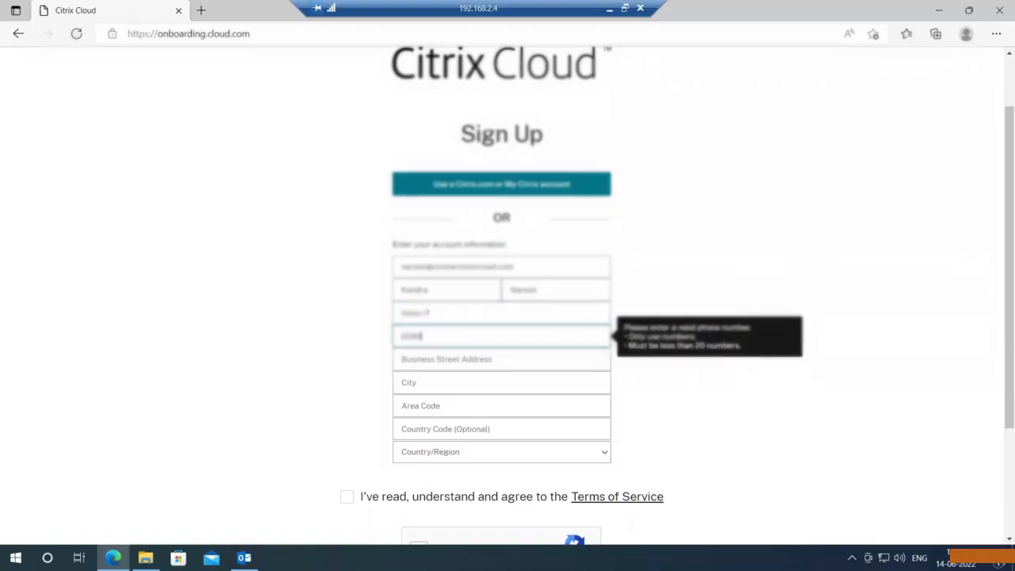
text(000)
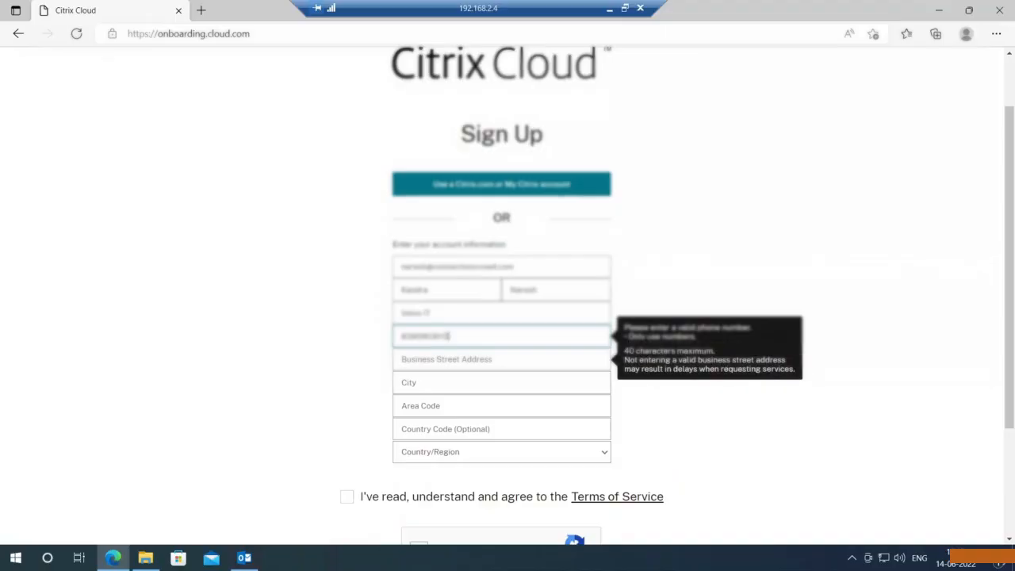
- Enter the business street address, city and area code, trimming extra text from the street address
click(468, 359)
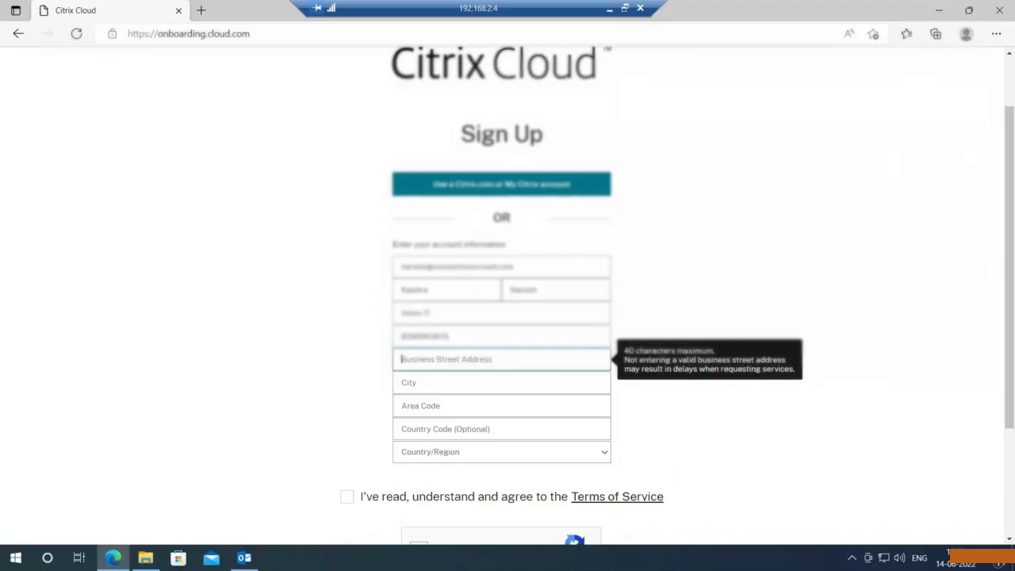
text(BTM)
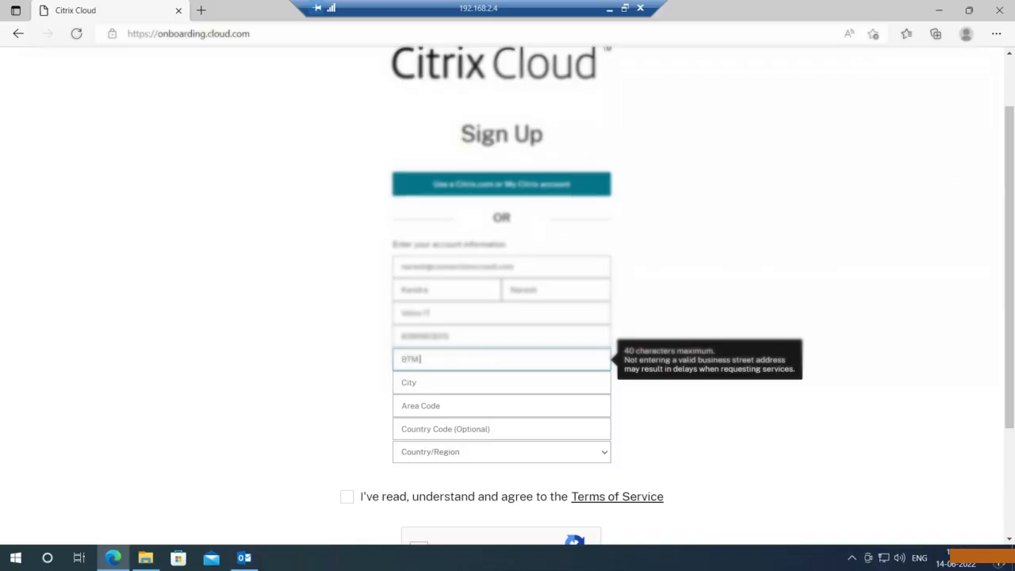
text(, Bangalore)
click(441, 383)
text(B)
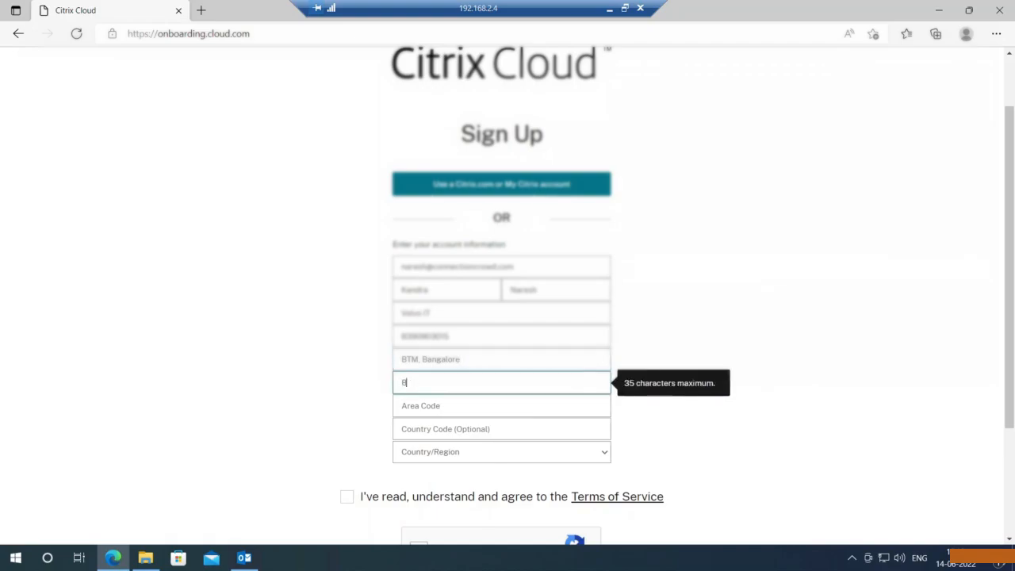
text(angalore)
click(462, 360)
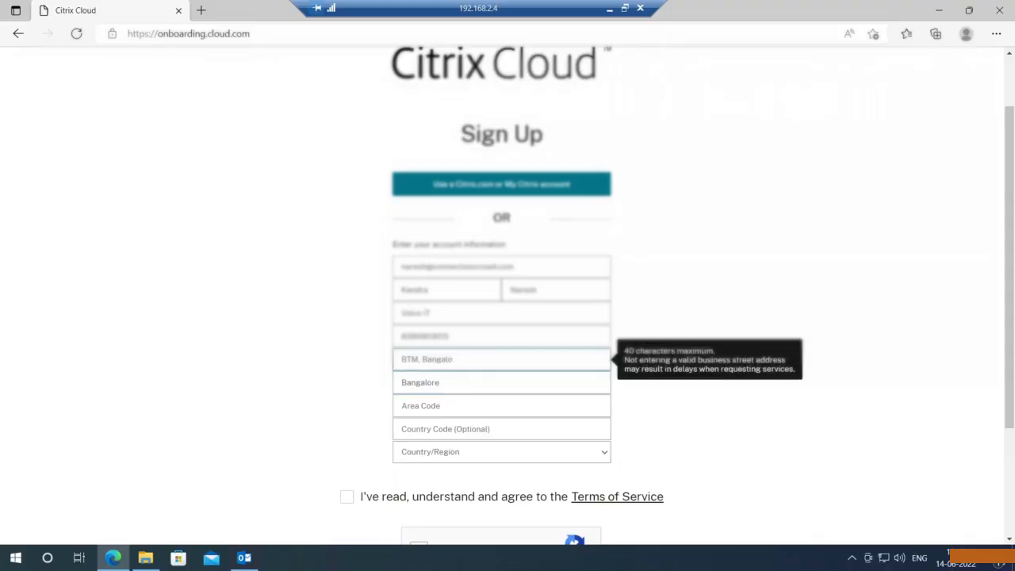
key(BackSpace)
key(BackSpace)
key(BackSpace)
key(BackSpace)
key(BackSpace)
key(BackSpace)
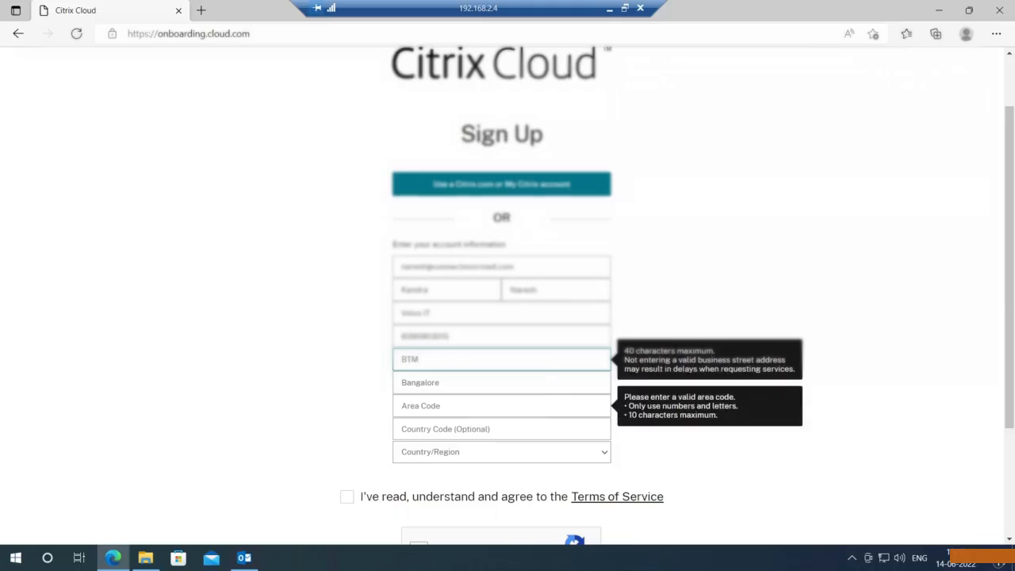
click(452, 406)
text(5600)
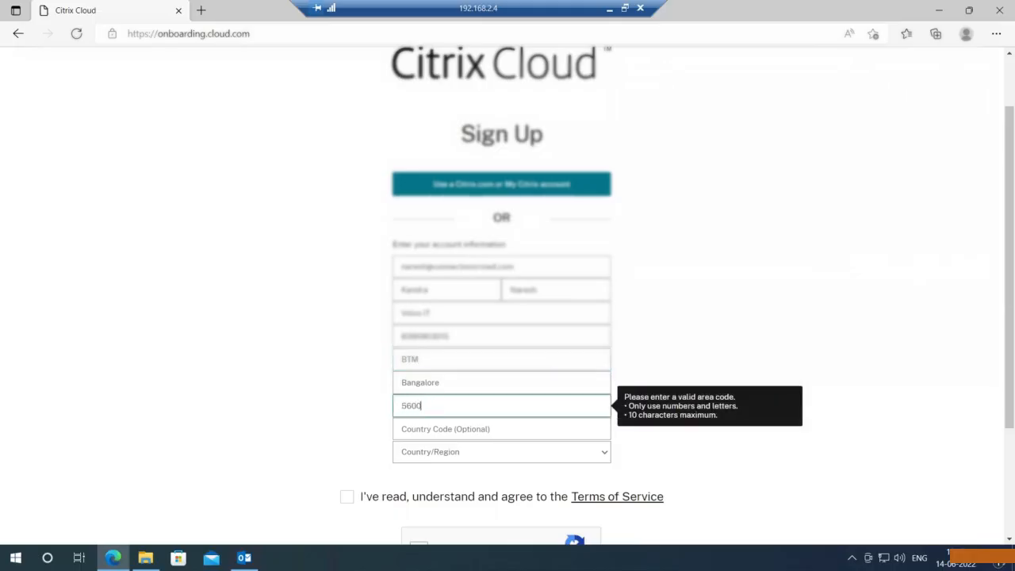
text(76)
scroll(462, 371, down, 2)
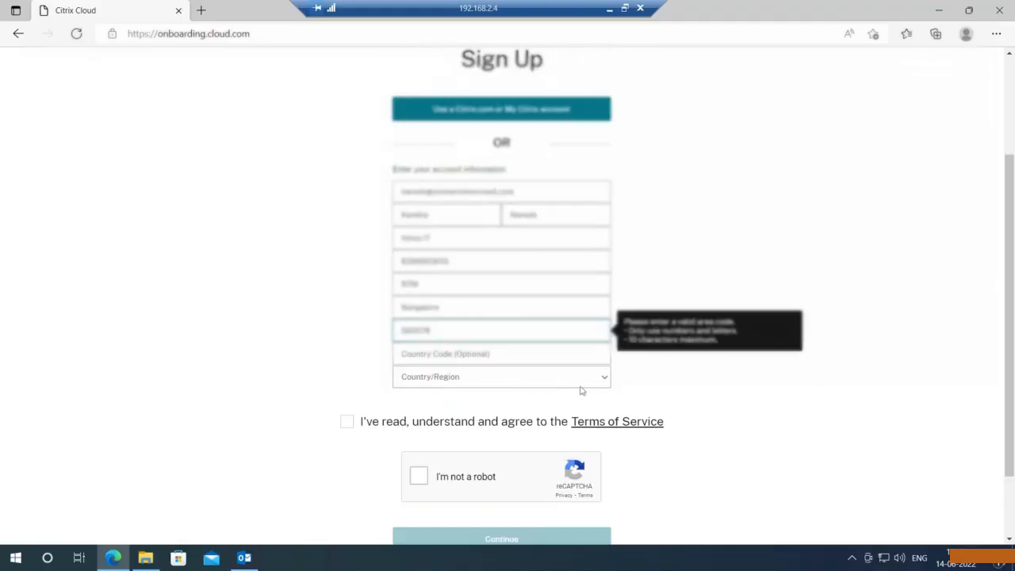
- Set country to India and state to Karnataka, and enter the postal code
click(554, 386)
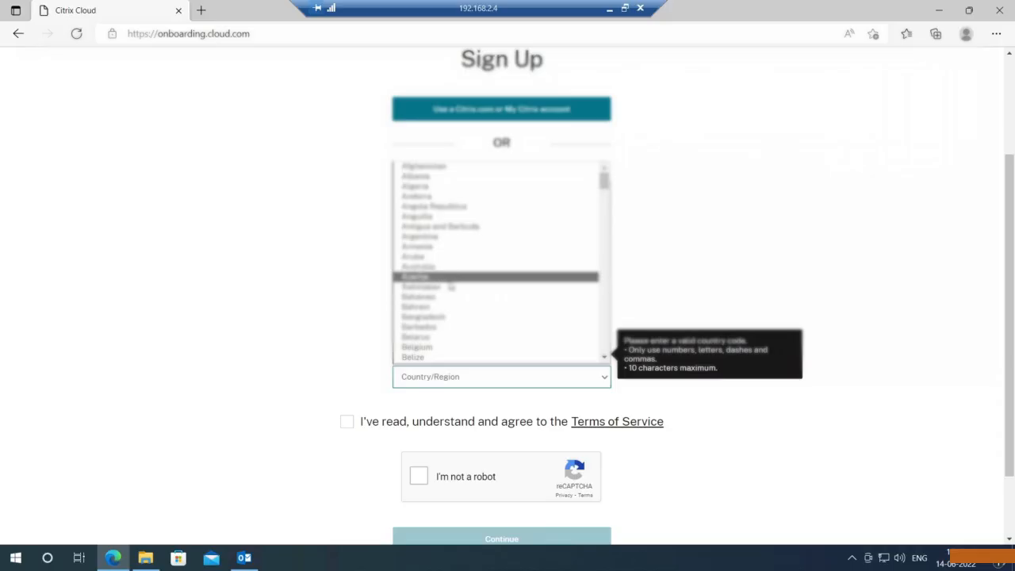
text(india)
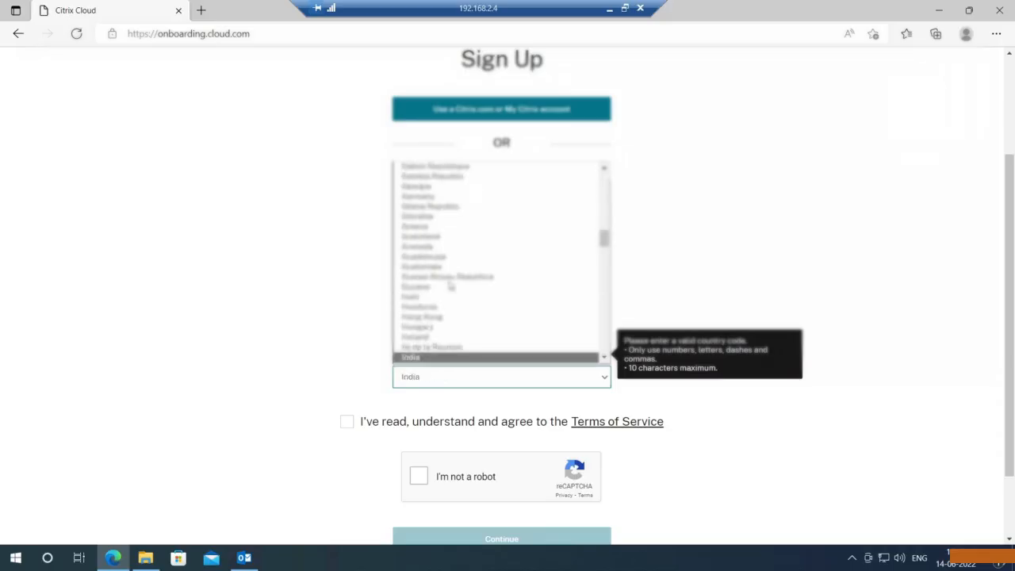
click(444, 358)
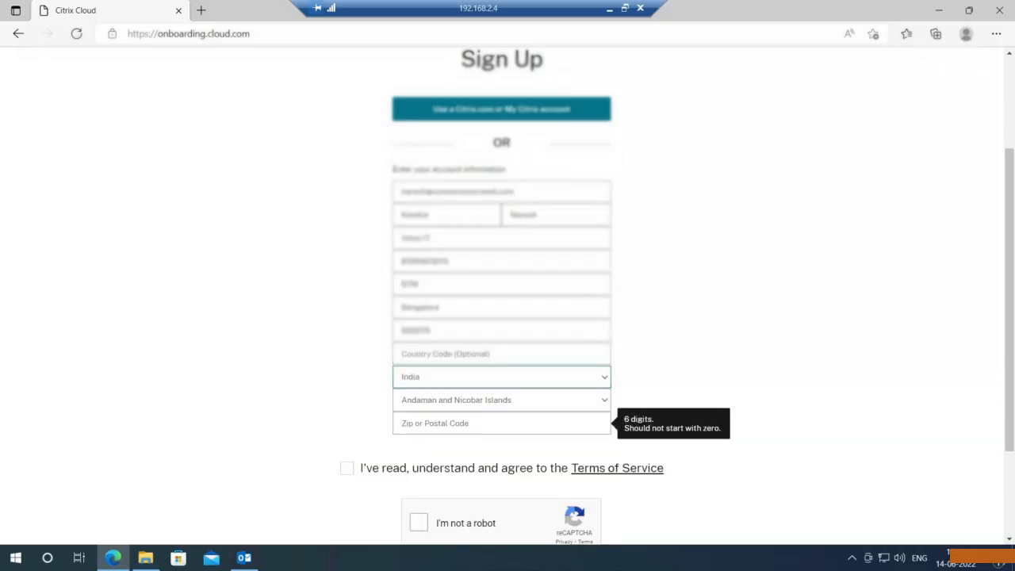
click(475, 423)
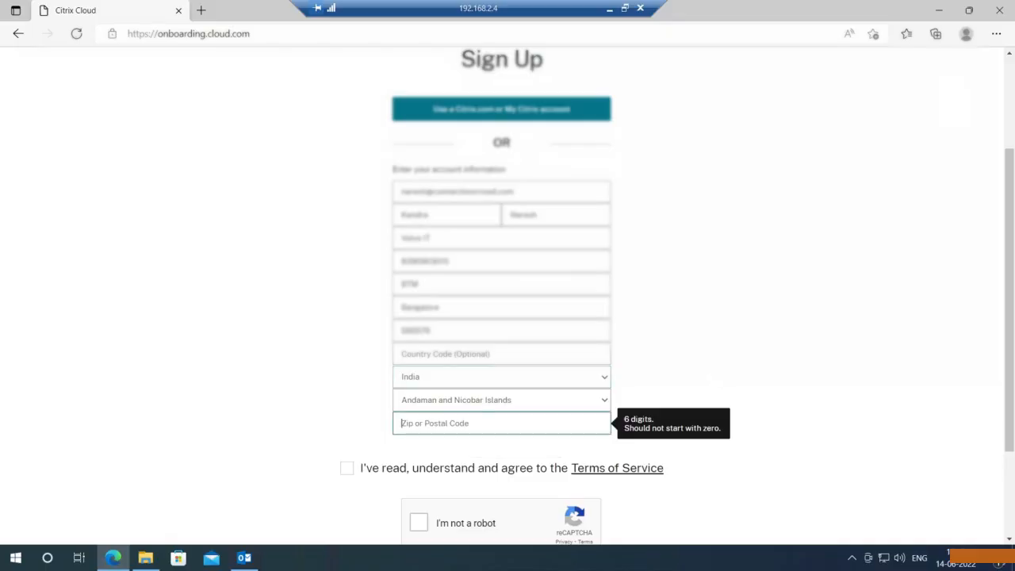
click(466, 406)
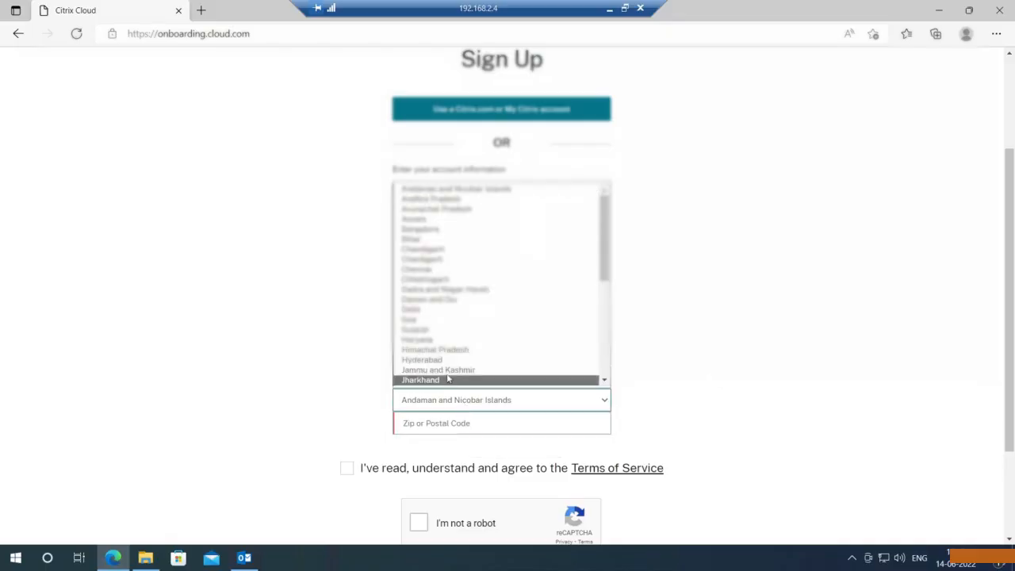
scroll(464, 361, down, 1)
scroll(465, 361, down, 1)
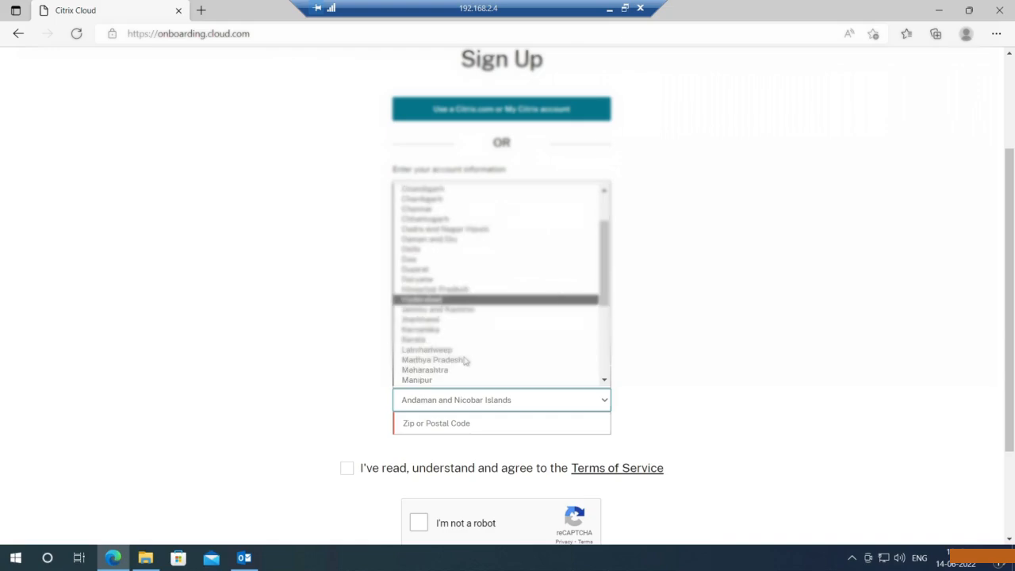
click(464, 360)
click(466, 424)
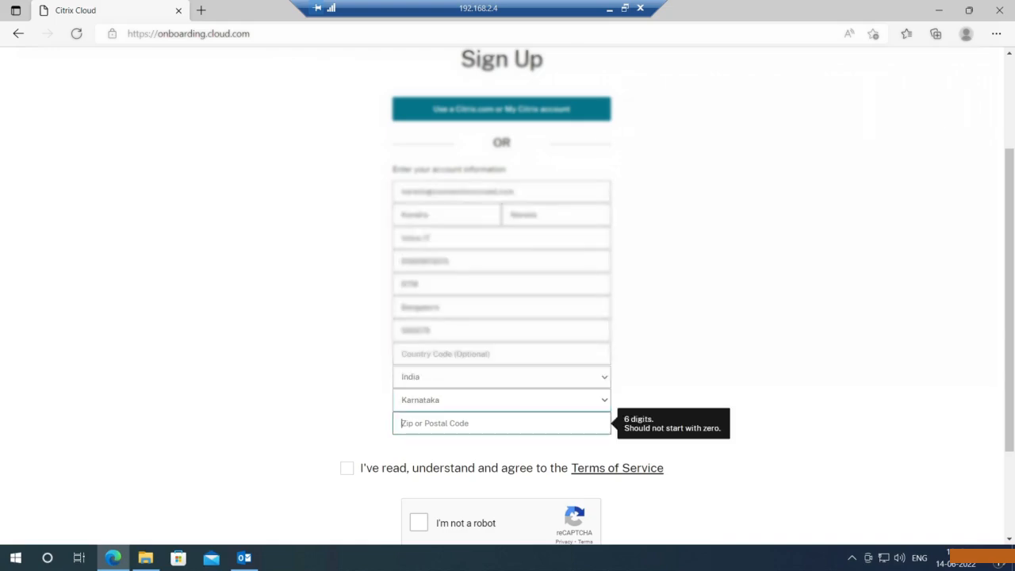
text(560076)
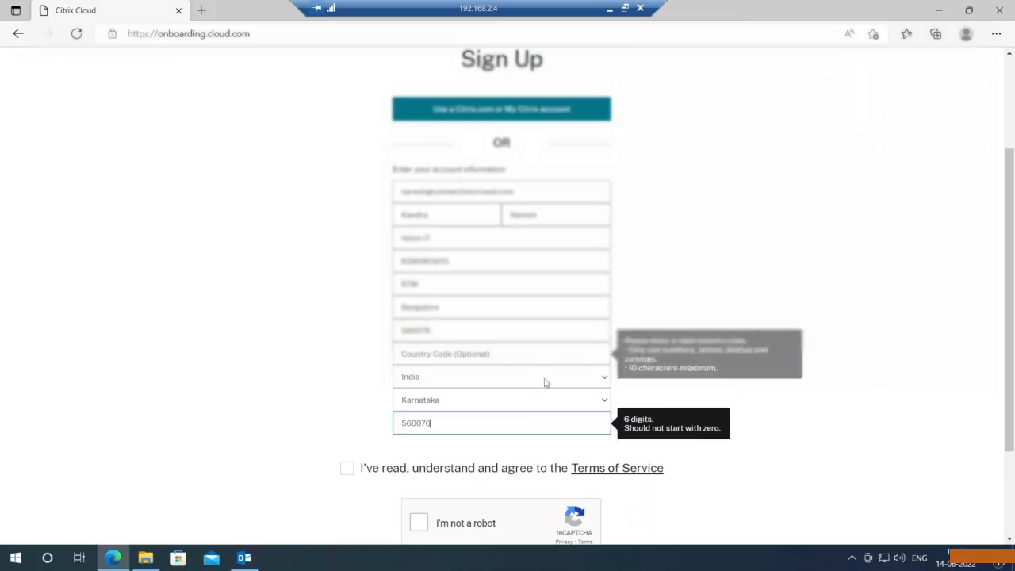
- Accept the Terms of Service, pass the reCAPTCHA check and submit the sign-up form
scroll(789, 348, down, 1)
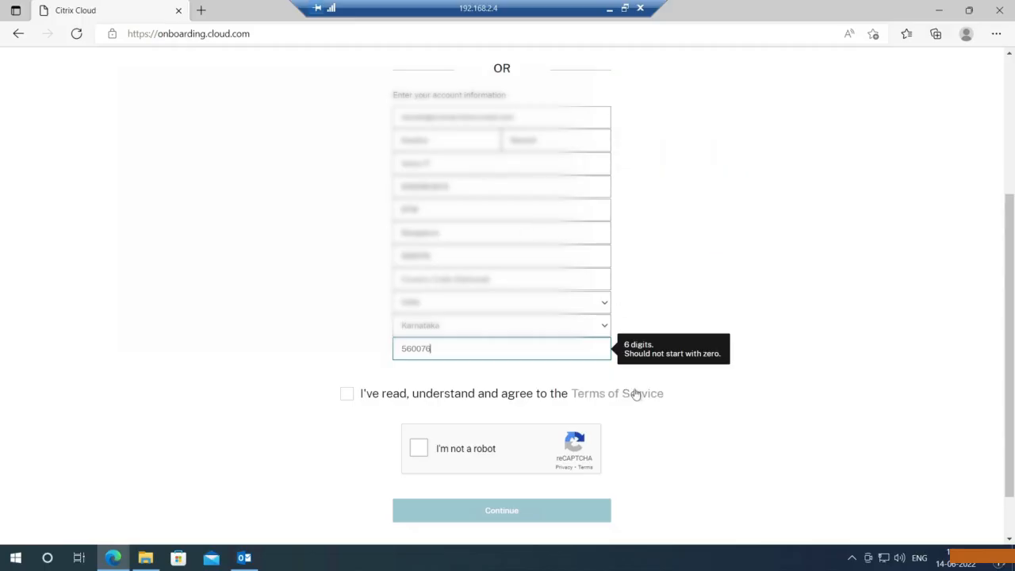
click(347, 399)
click(418, 450)
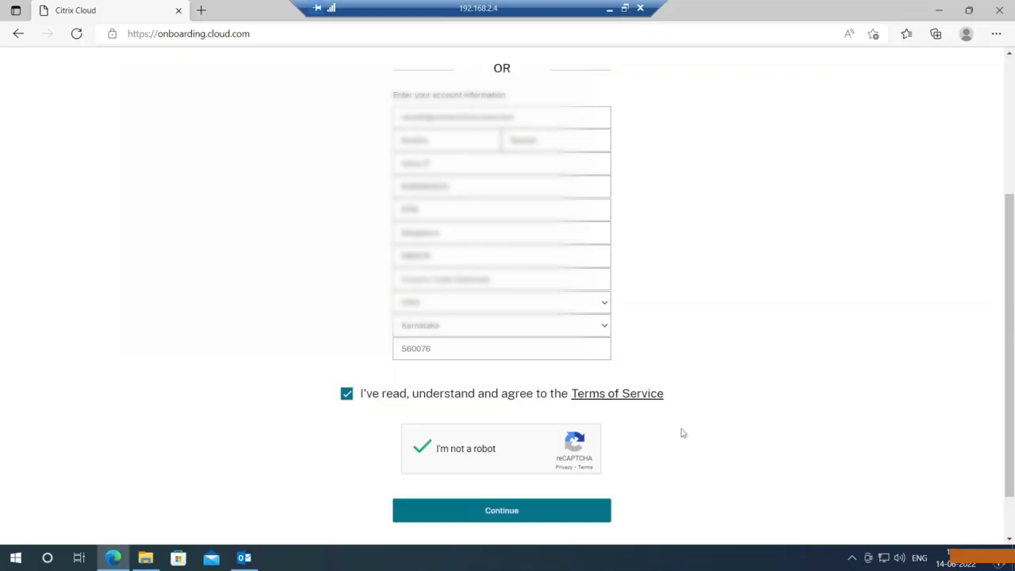
scroll(685, 431, down, 2)
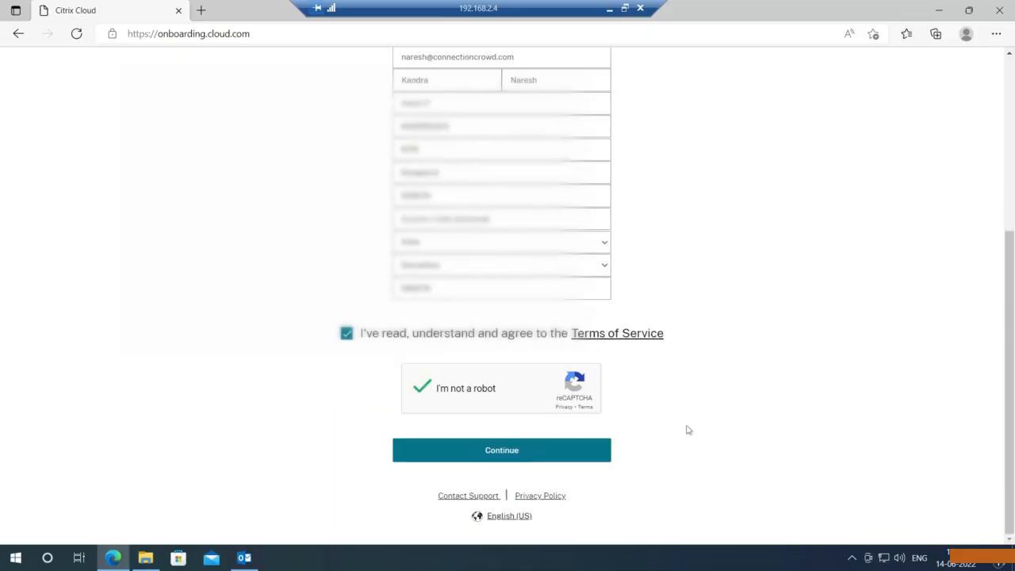
click(520, 450)
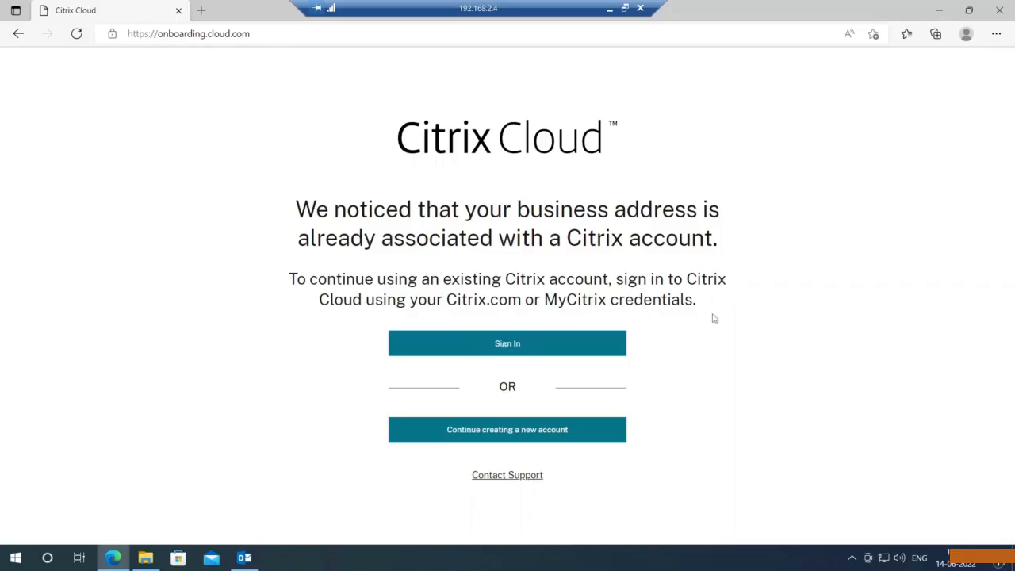
- Continue creating a new account despite the address-already-associated notice
click(513, 442)
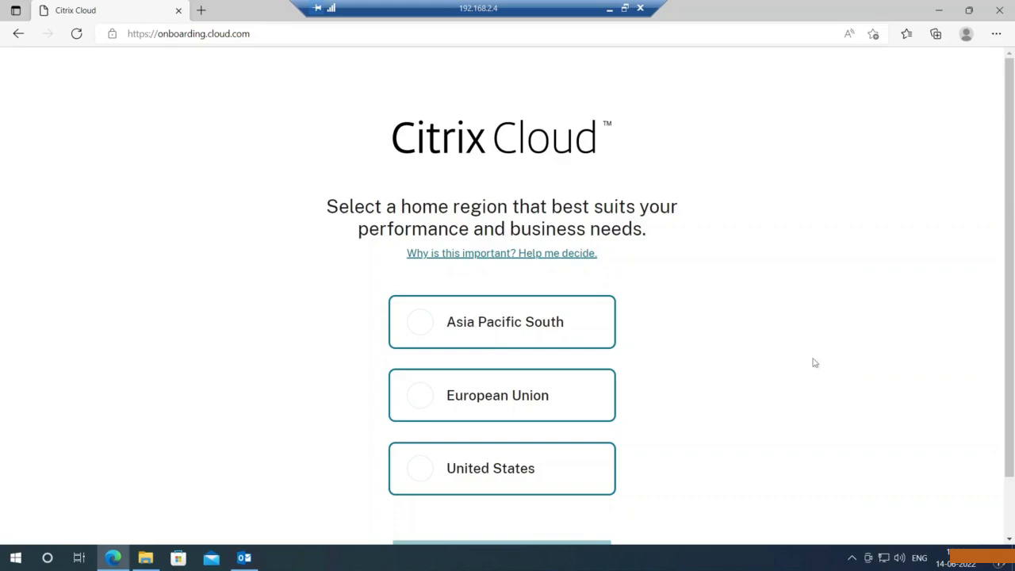
scroll(793, 356, down, 1)
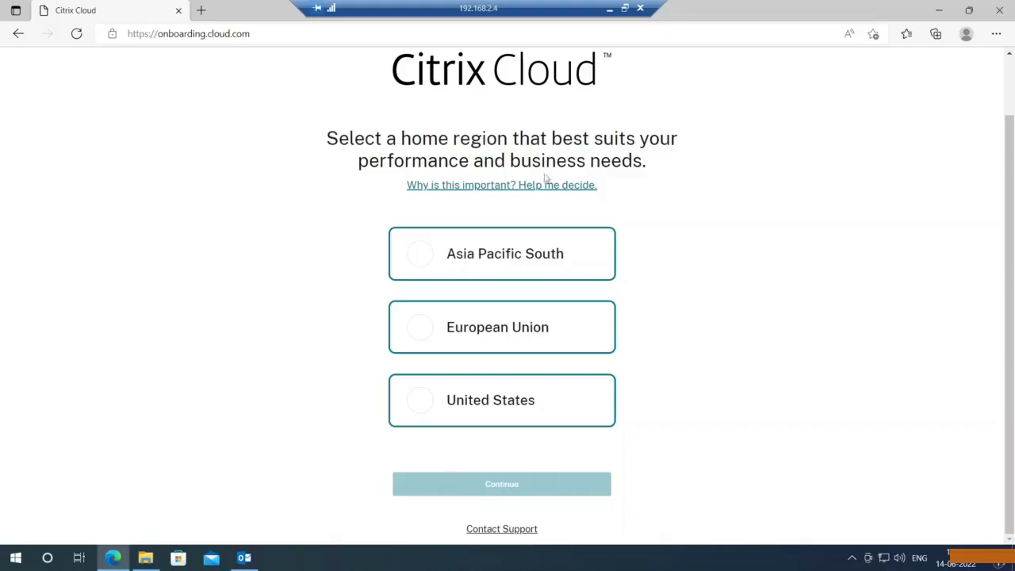
scroll(722, 254, up, 1)
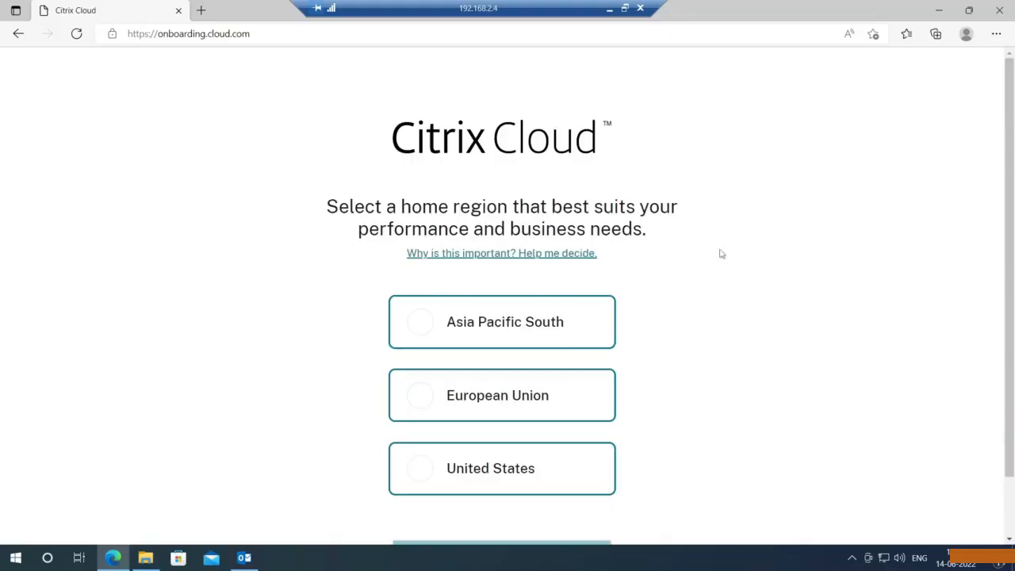
scroll(722, 254, down, 1)
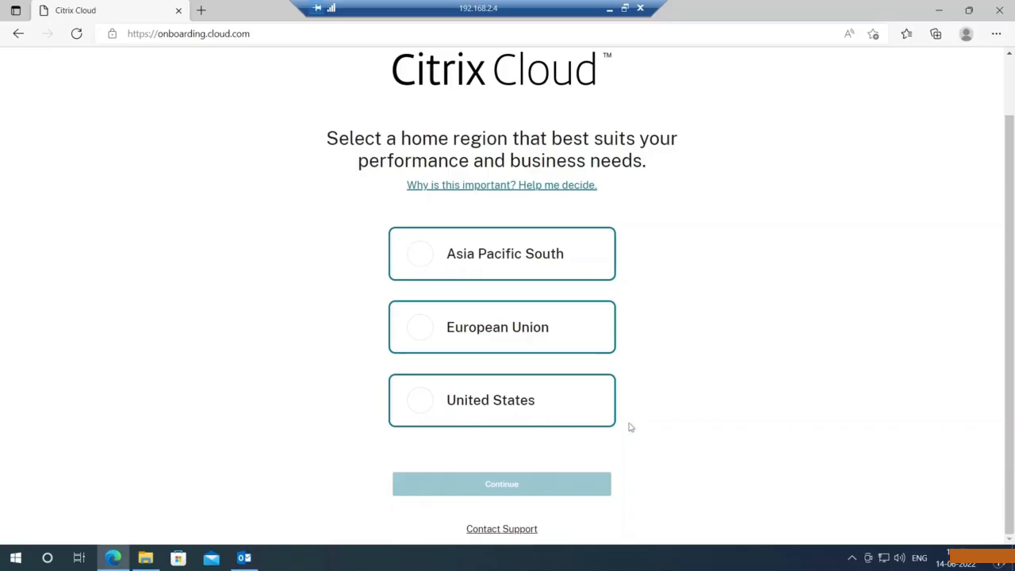
- Choose Asia Pacific South as home region and acknowledge it cannot be changed
click(425, 262)
scroll(711, 296, down, 1)
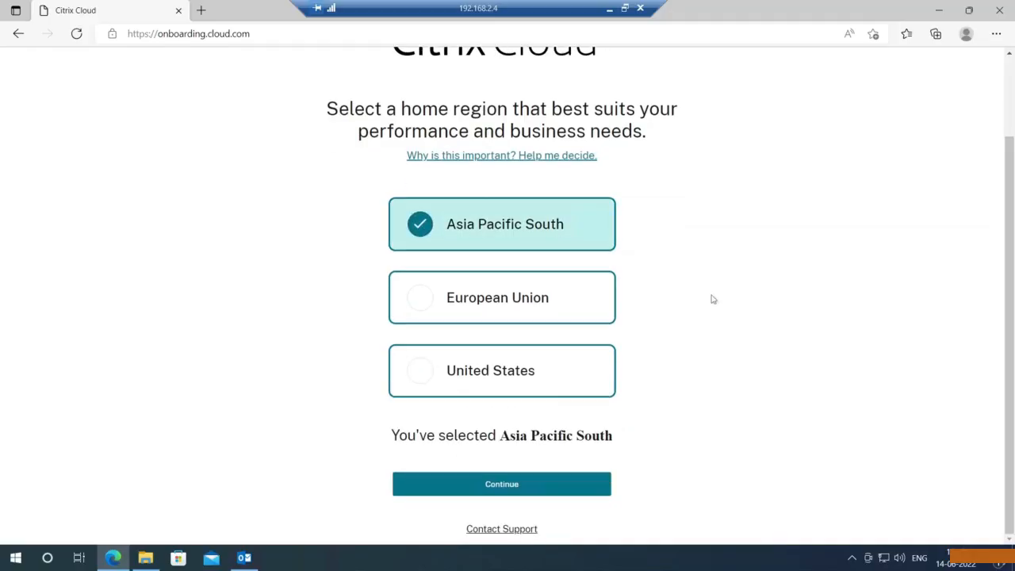
click(483, 486)
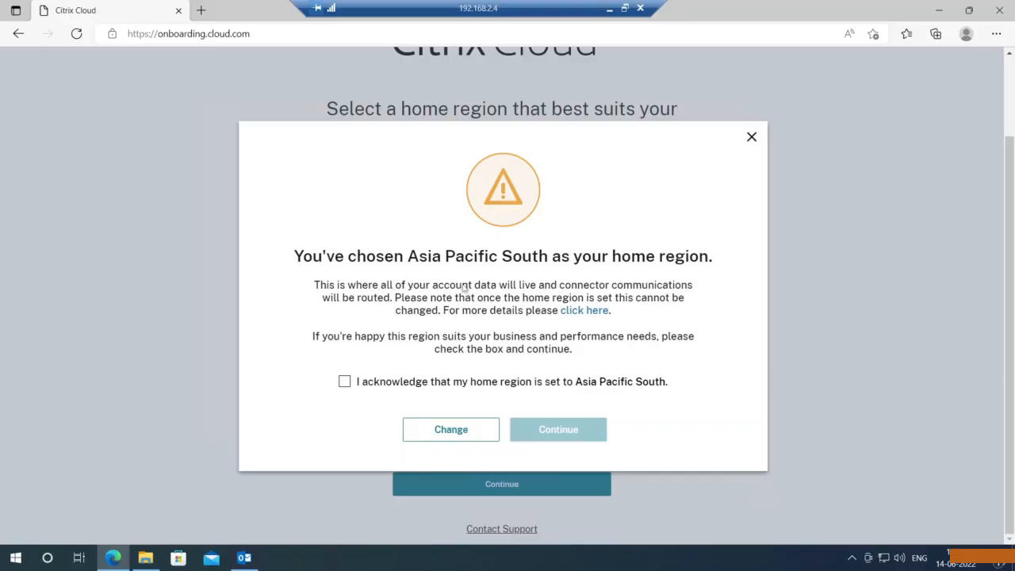
click(344, 383)
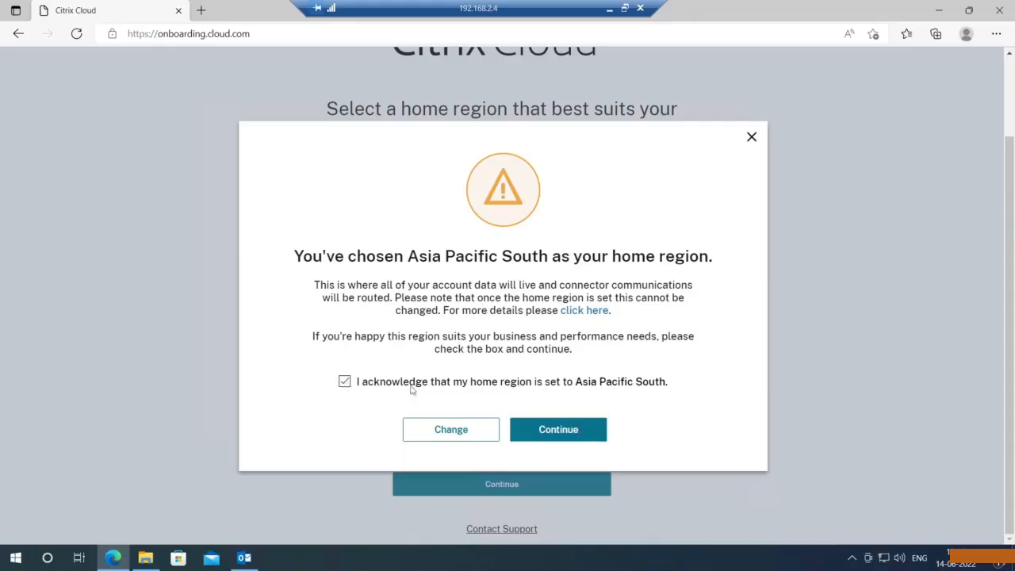
- Confirm the Asia Pacific South home region and switch to Outlook for the confirmation email
click(559, 433)
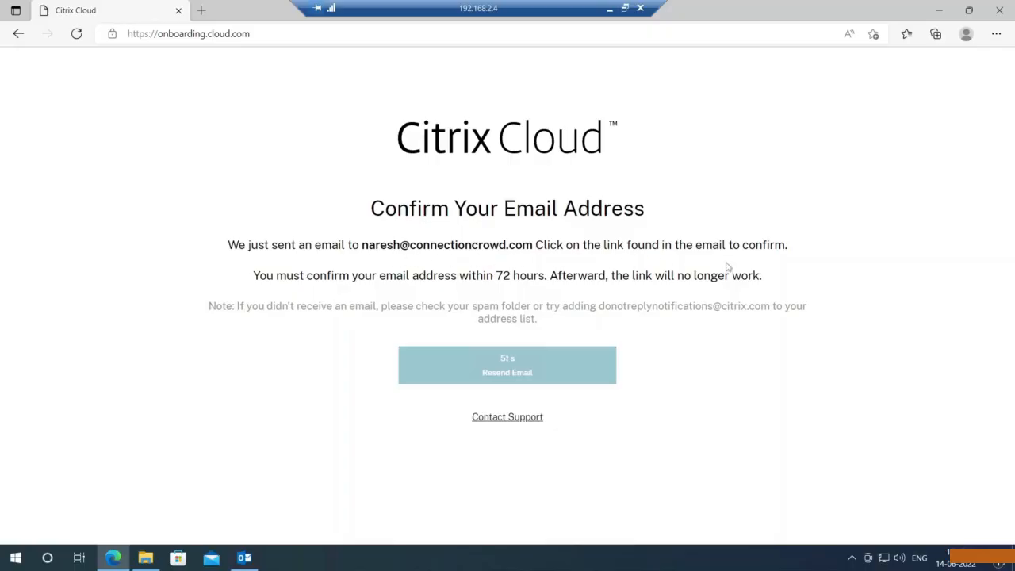
click(245, 558)
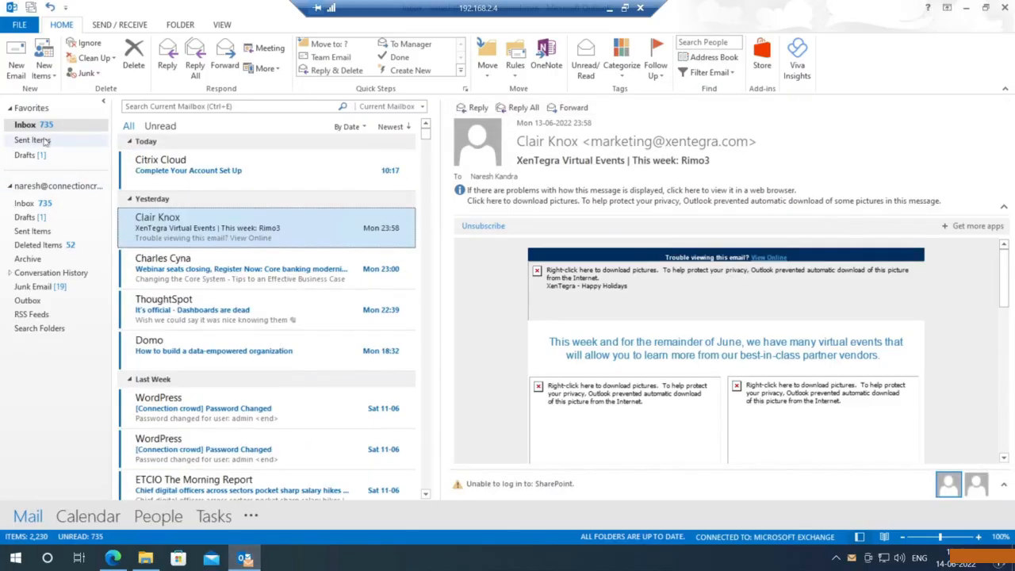
- Open the Citrix set-up email and follow its Confirm Your Account link in Microsoft Edge
click(228, 170)
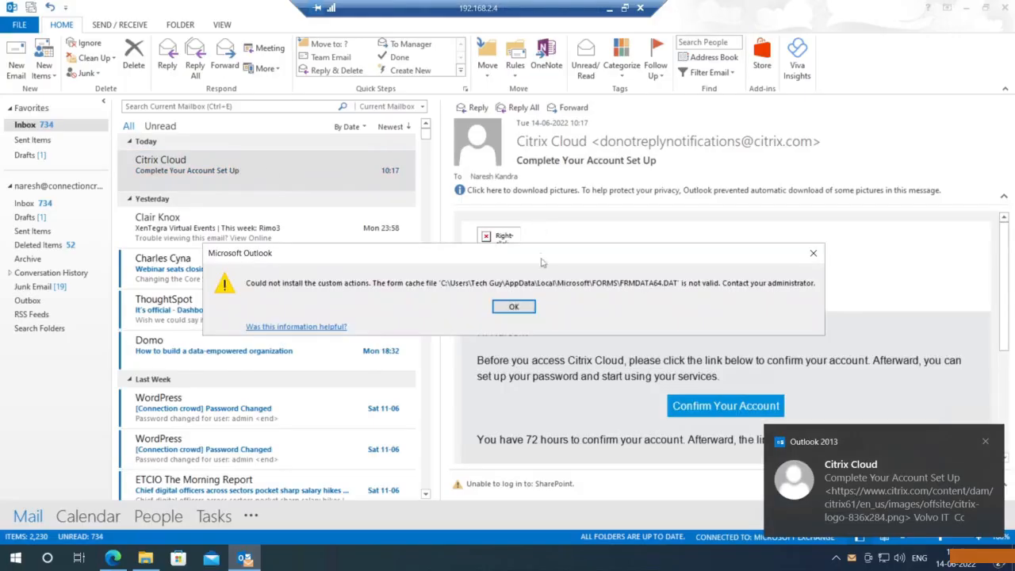
click(813, 255)
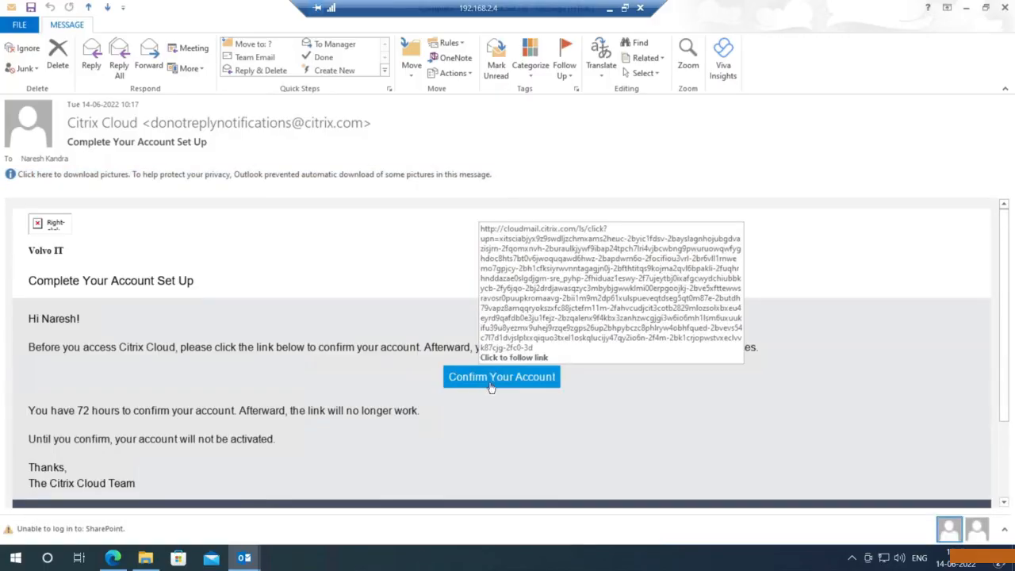
click(489, 385)
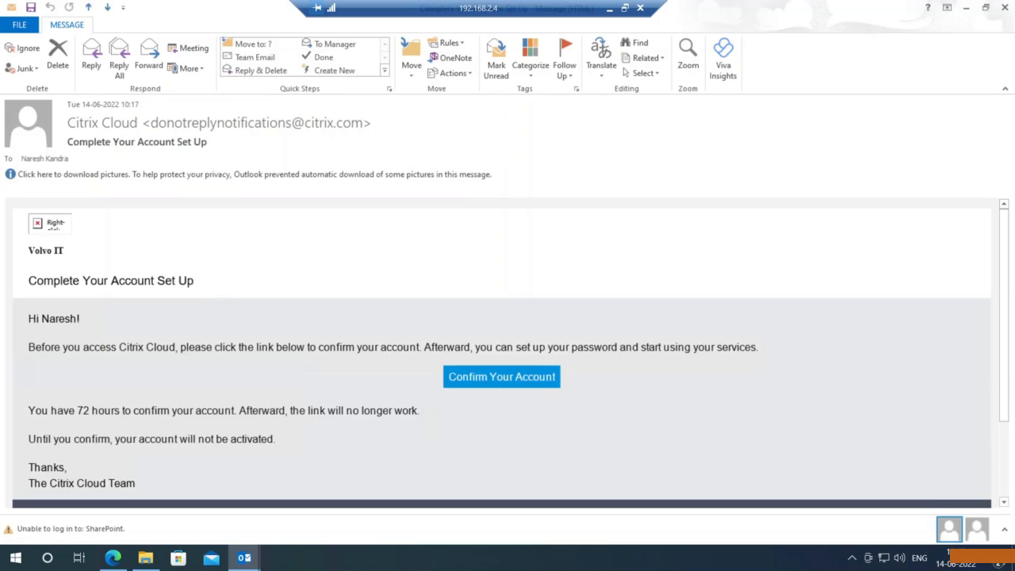
click(490, 385)
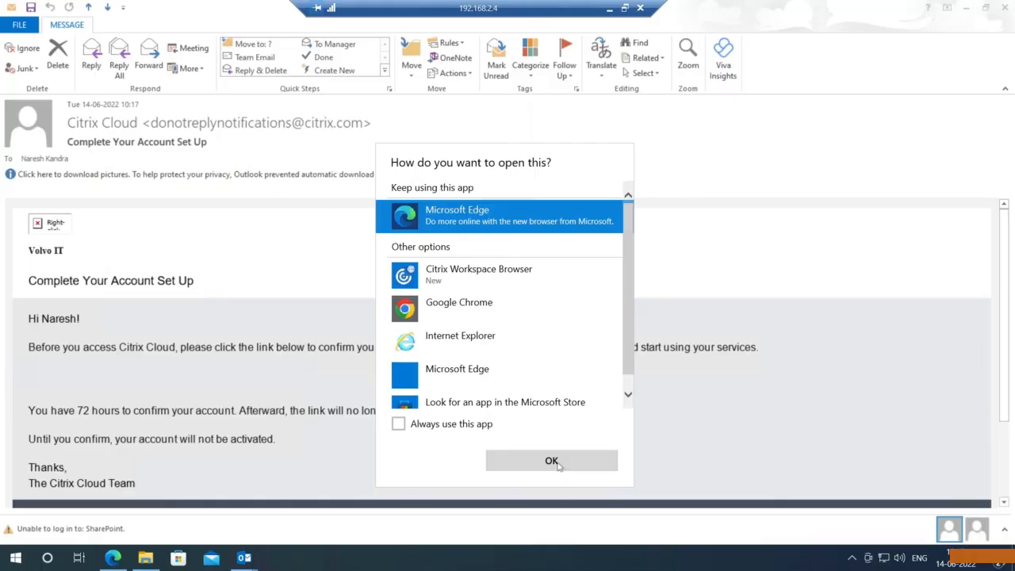
click(552, 461)
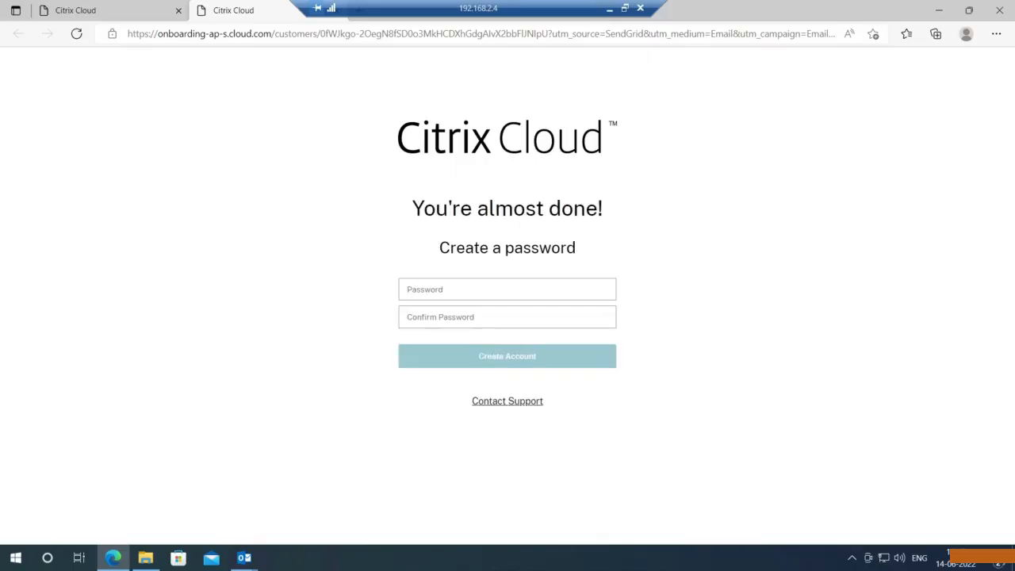
- Enter a password in both password fields and submit it with Create Account
click(507, 289)
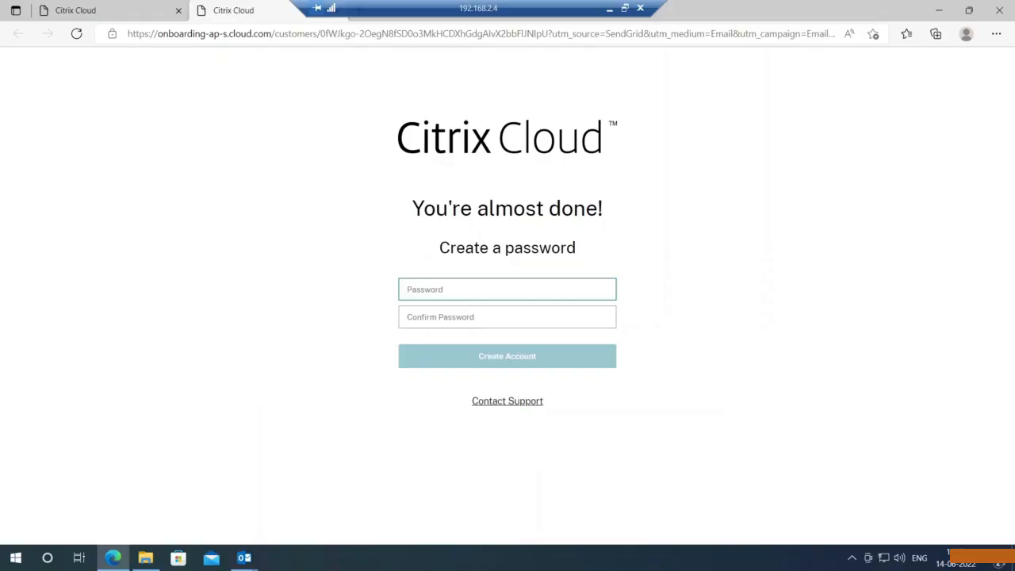
text(P)
key(Tab)
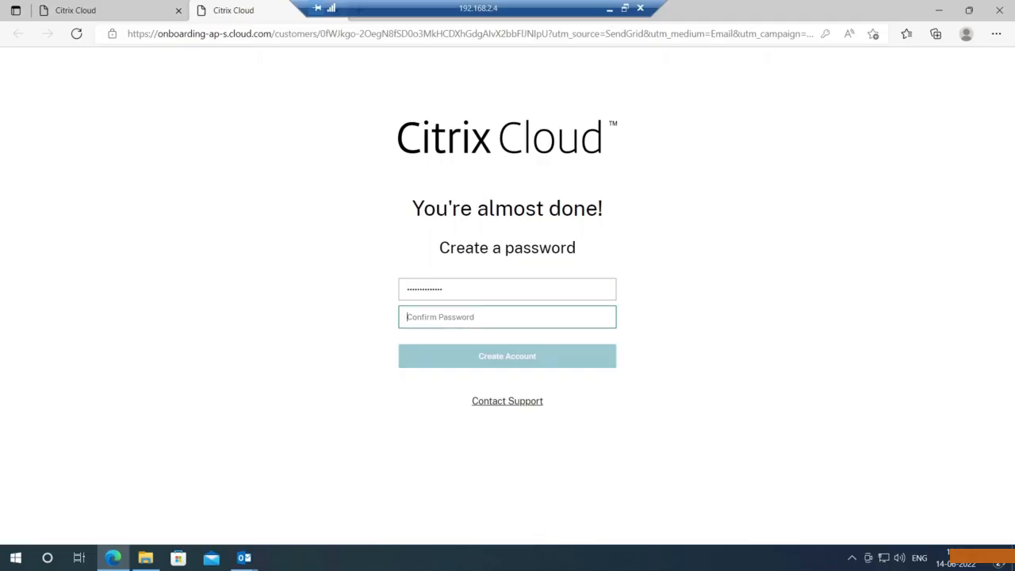
text(P)
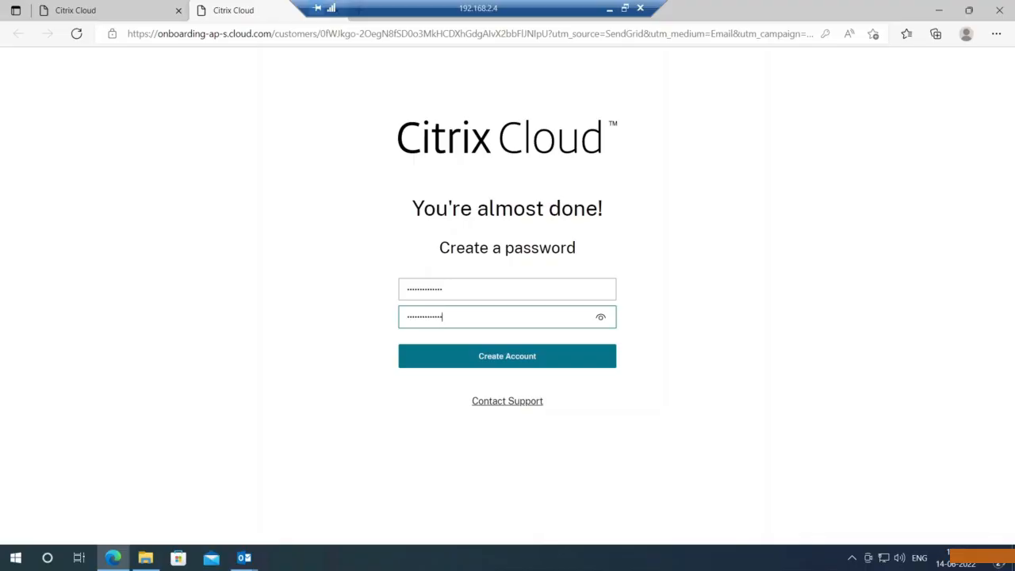
click(491, 367)
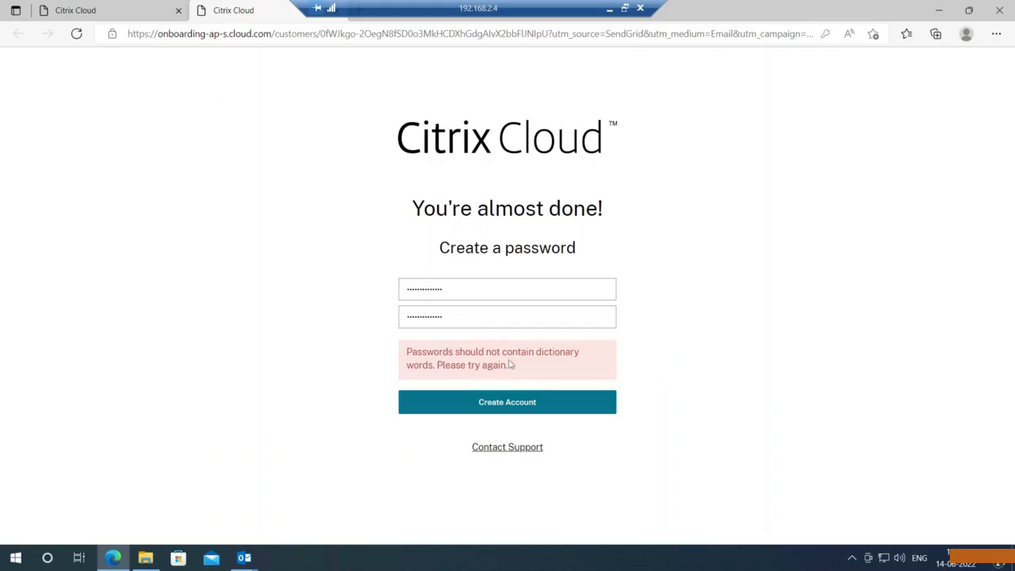
- Clear both password fields and type a different password and its confirmation
click(475, 289)
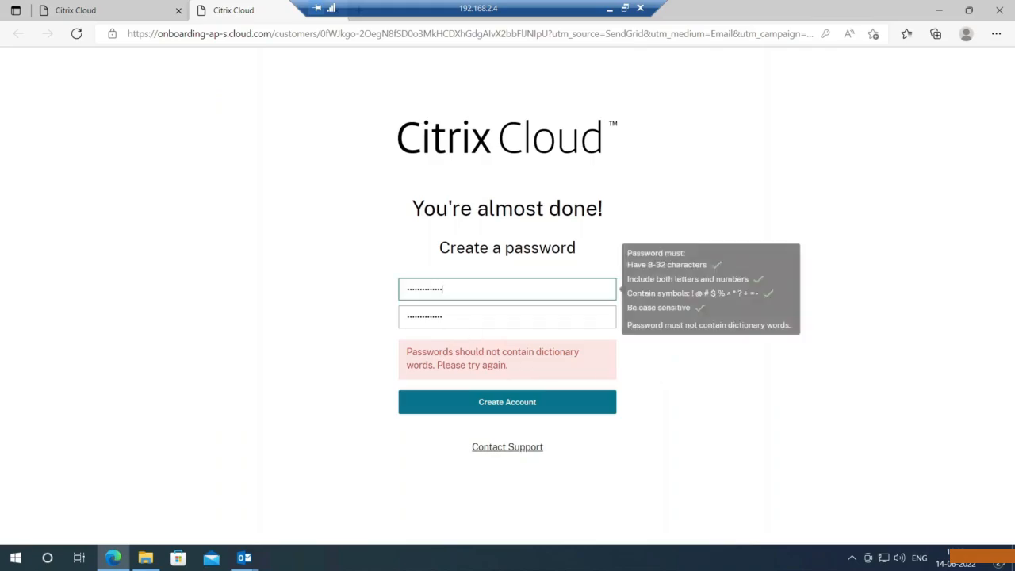
key(BackSpace)
key(BackSpace)
key(BackSpace)
key(BackSpace)
key(BackSpace)
key(BackSpace)
key(BackSpace)
key(BackSpace)
key(BackSpace)
key(BackSpace)
key(BackSpace)
key(BackSpace)
key(BackSpace)
key(BackSpace)
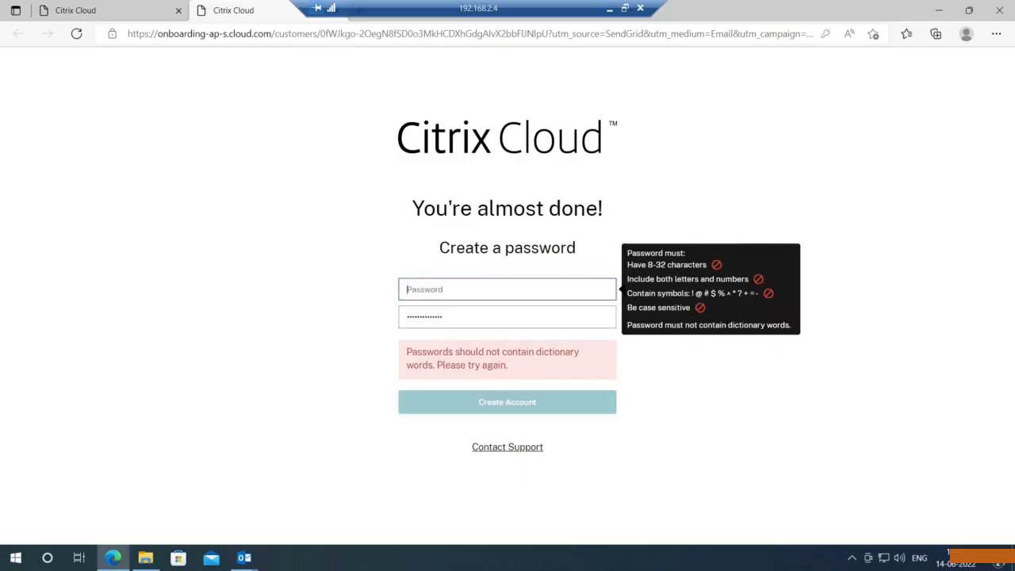
click(444, 317)
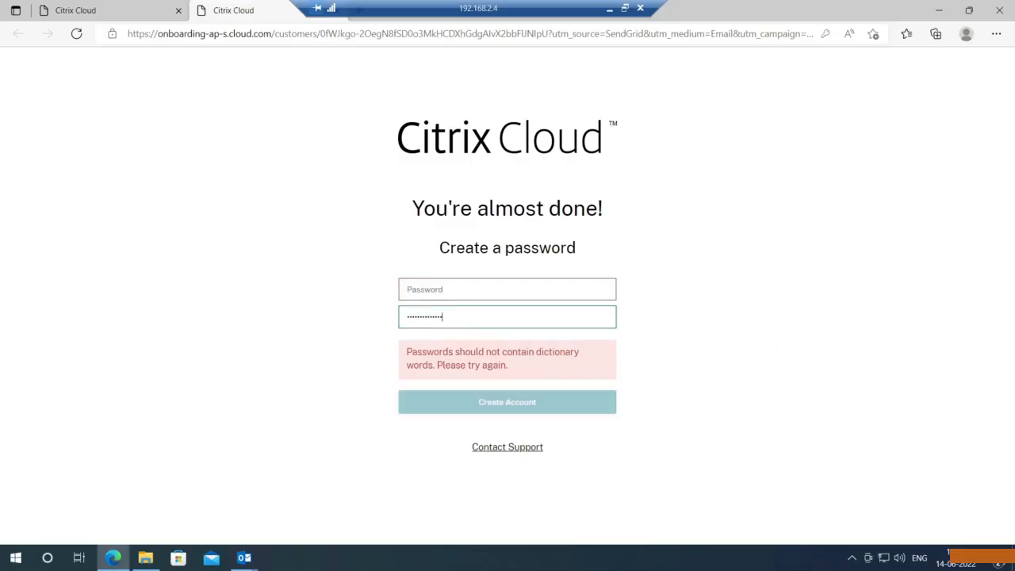
key(BackSpace)
key(BackSpace)
key(BackSpace)
key(BackSpace)
key(BackSpace)
key(BackSpace)
key(BackSpace)
key(BackSpace)
key(BackSpace)
key(BackSpace)
key(BackSpace)
key(BackSpace)
key(BackSpace)
key(BackSpace)
click(444, 289)
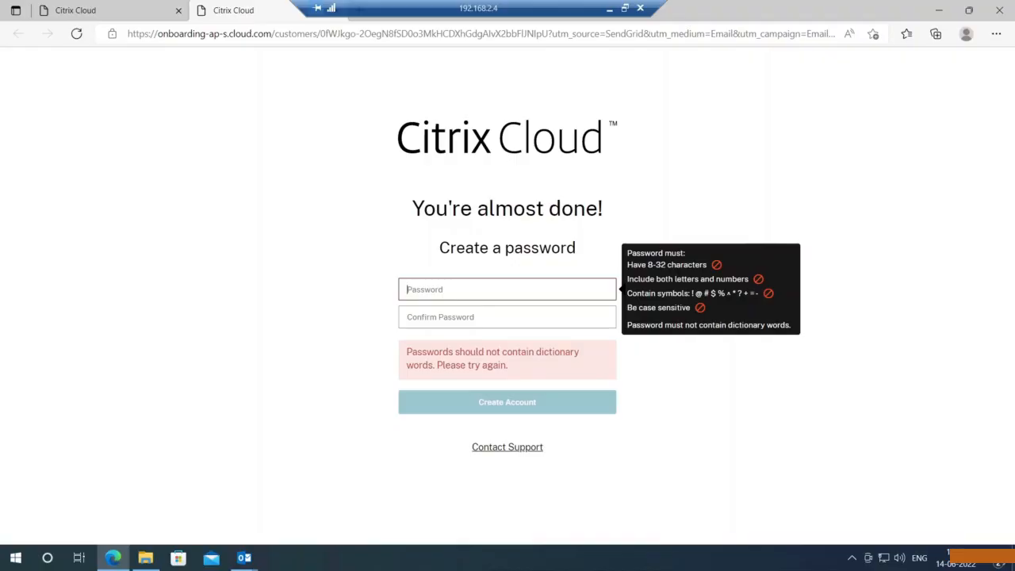
text(••••••)
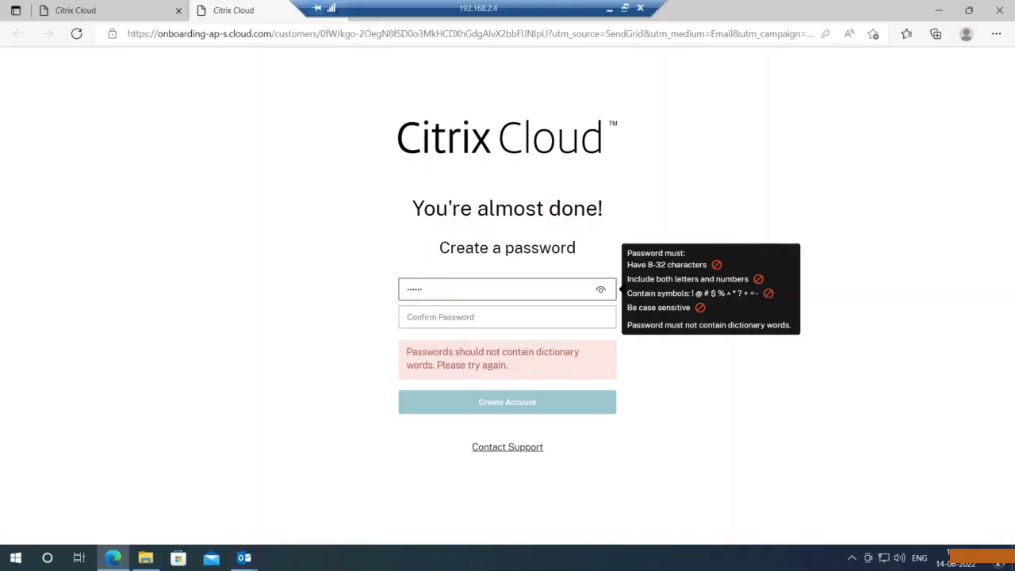
text(•••••)
key(Tab)
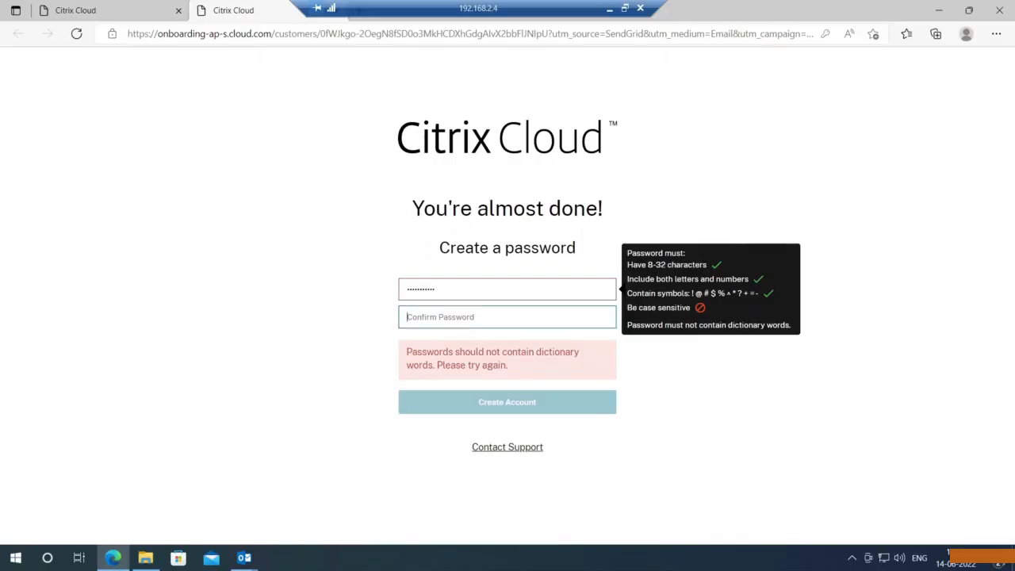
text(•••••)
- Retype the new password and its confirmation from scratch
click(437, 289)
key(BackSpace)
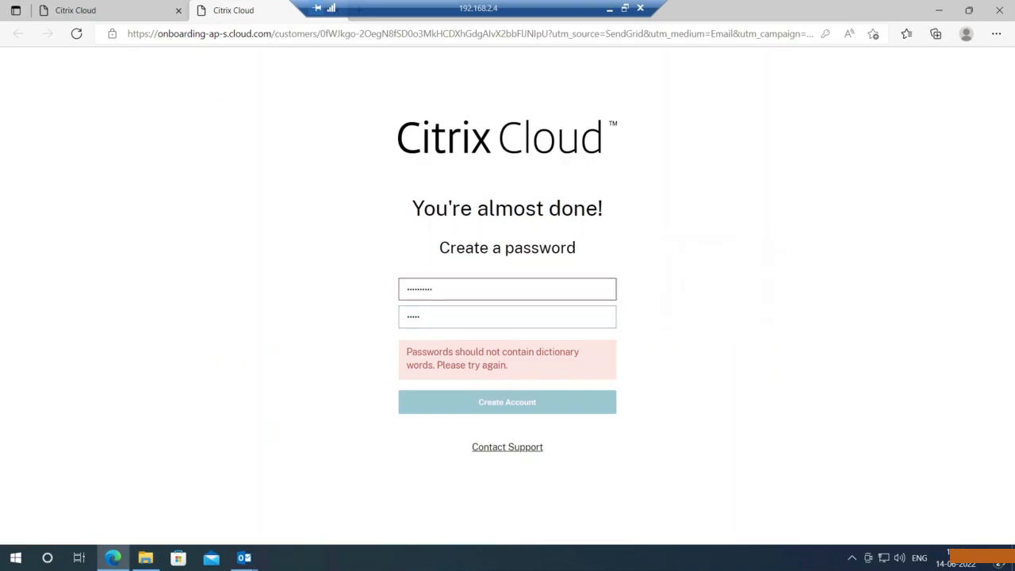
key(BackSpace)
key(BackSpace)
key(BackSpace)
key(BackSpace)
key(BackSpace)
key(BackSpace)
key(BackSpace)
key(BackSpace)
key(BackSpace)
text(•••••••••)
click(425, 316)
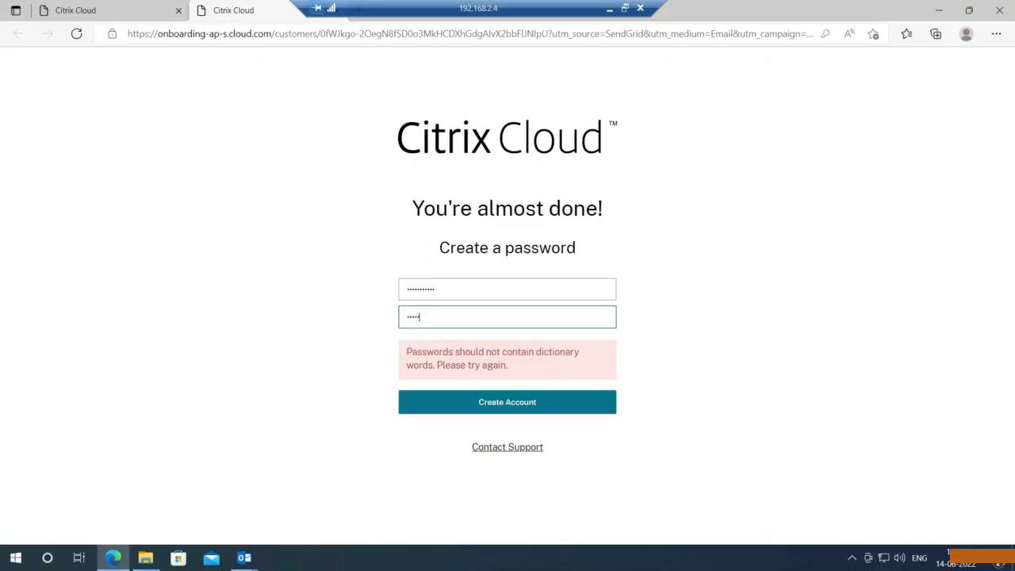
key(BackSpace)
key(BackSpace)
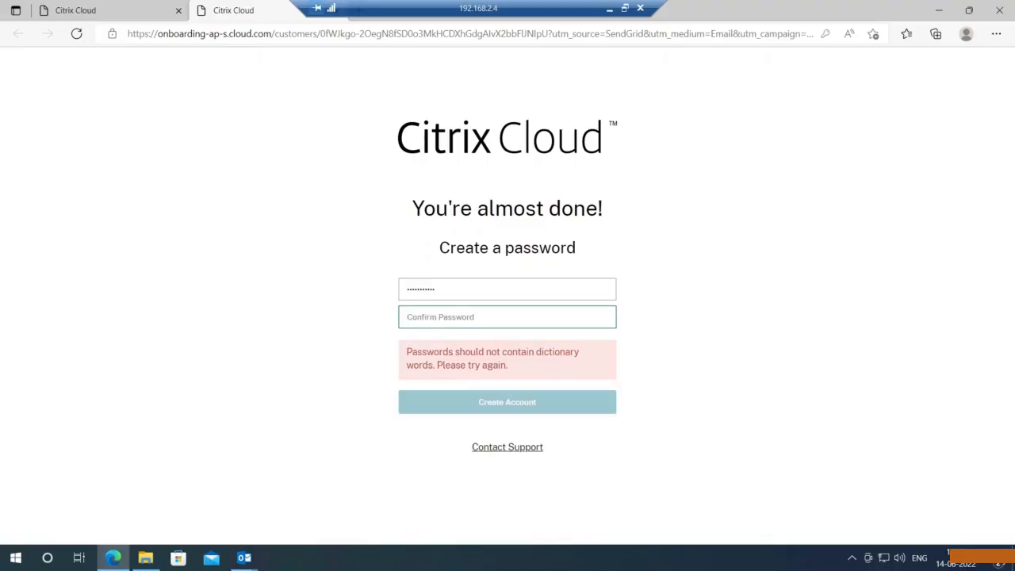
text(••••)
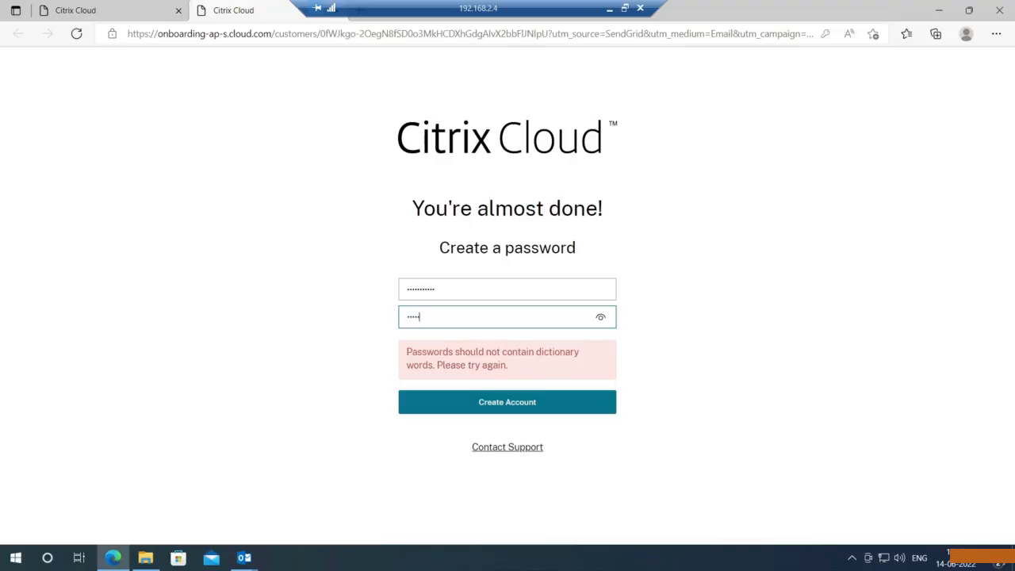
text(•••••)
- Submit the new password to create the account, decline Edge's password saving, and go to sign-in
click(487, 406)
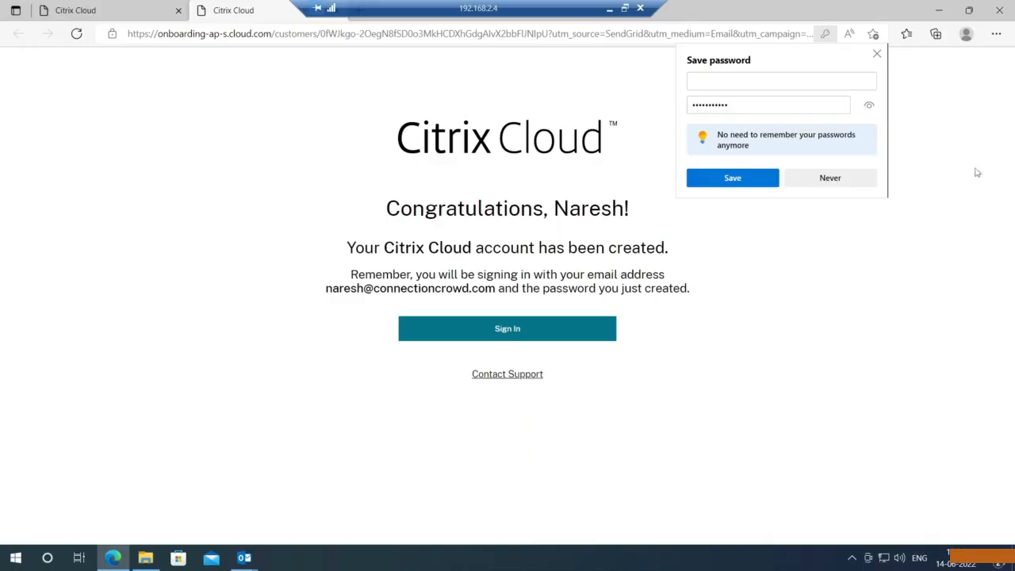
click(853, 178)
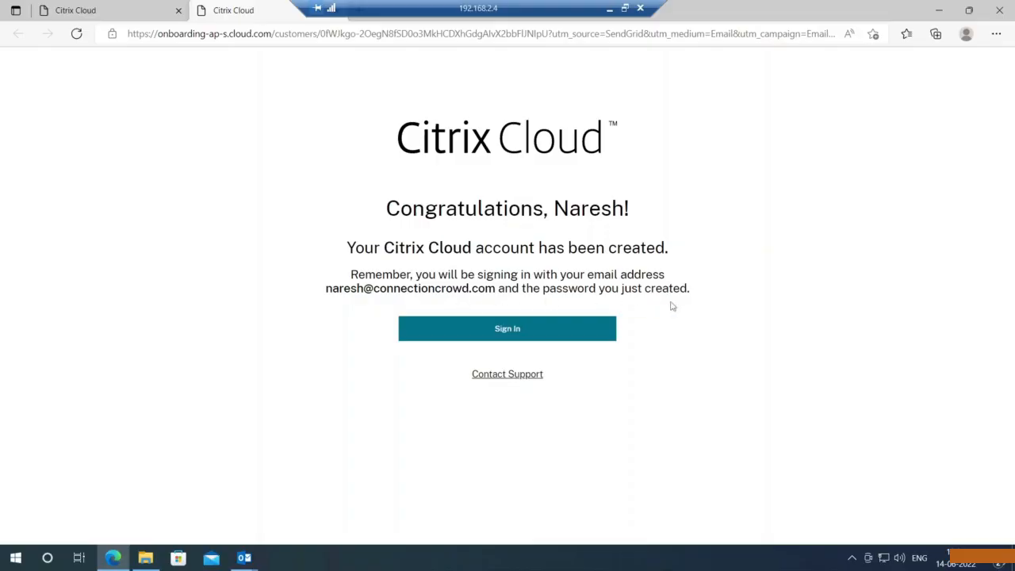
click(595, 336)
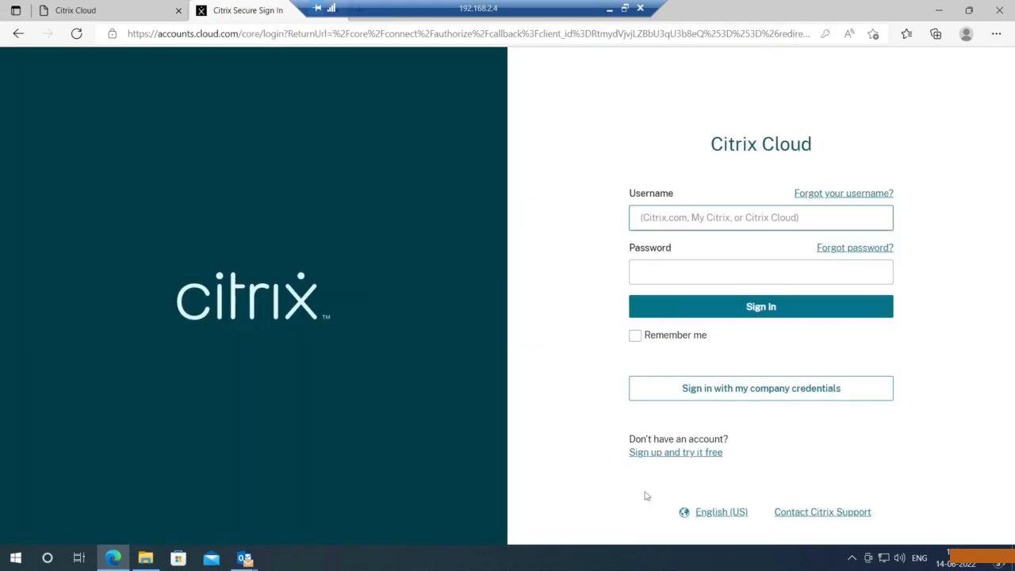